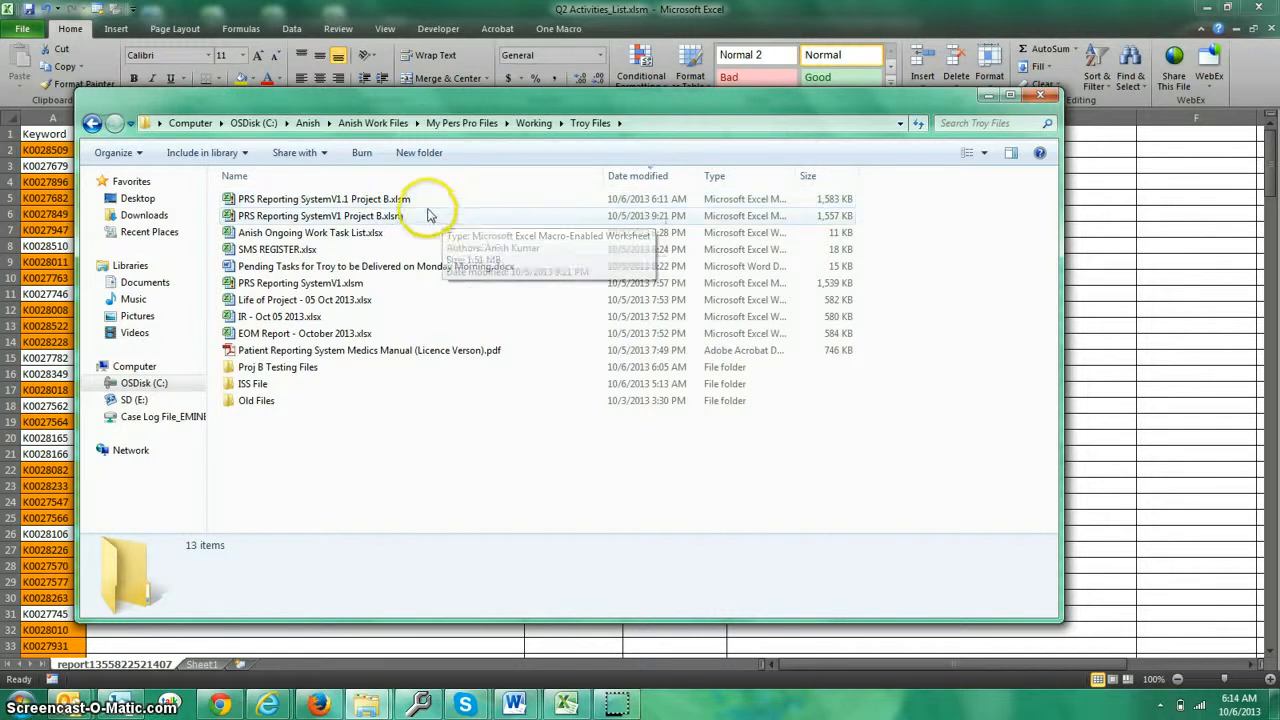
Open the workbook PRS Reporting SystemV1.1 Project B.xlsm and enter its protection password
click(430, 204)
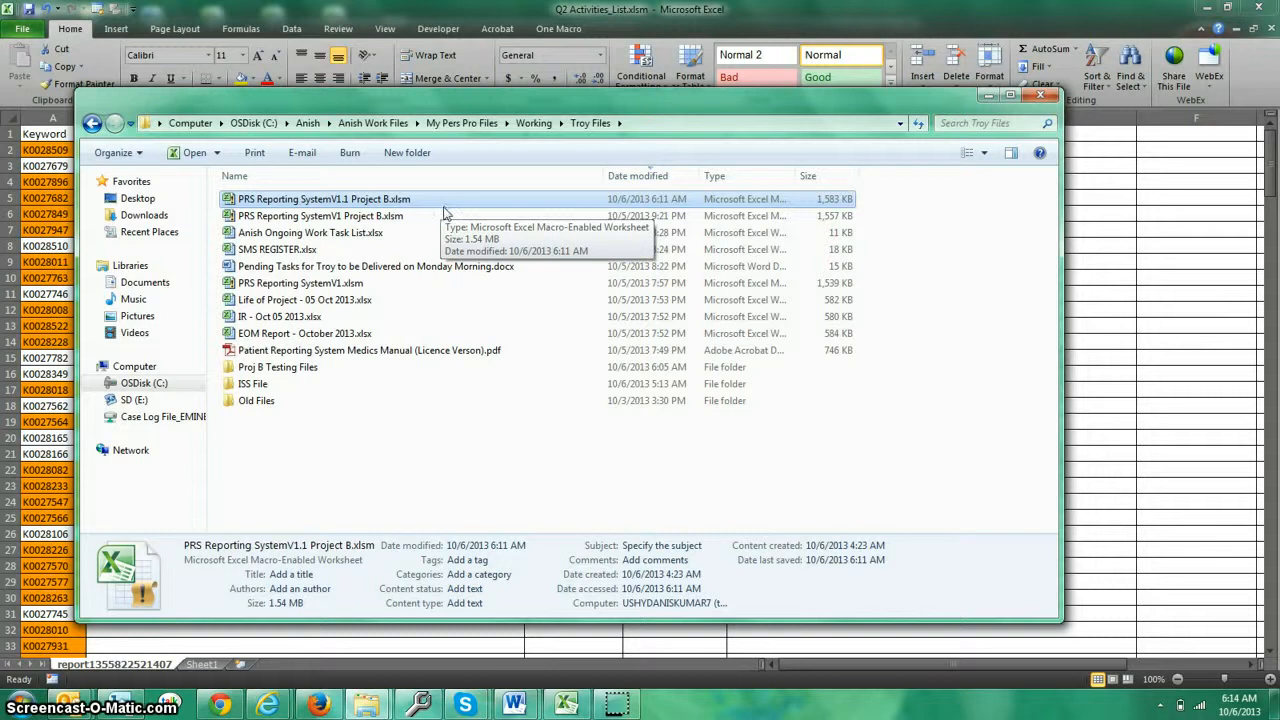
double_click(446, 209)
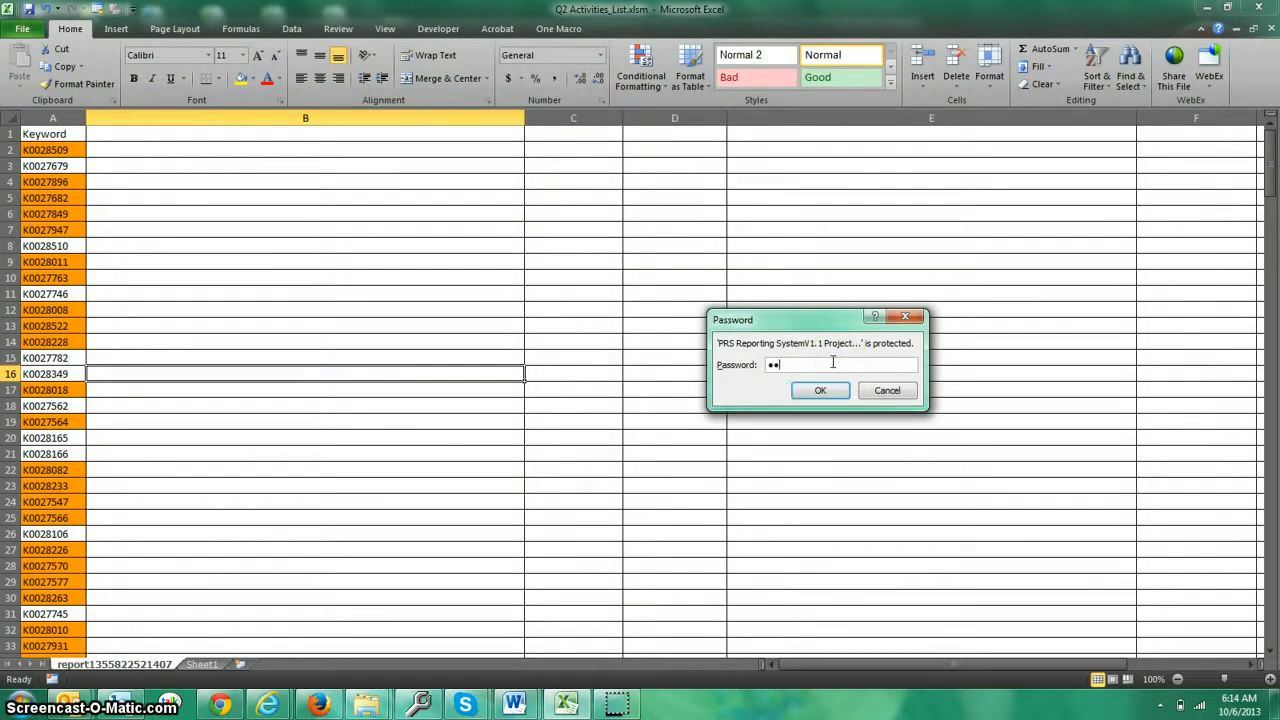
key(Return)
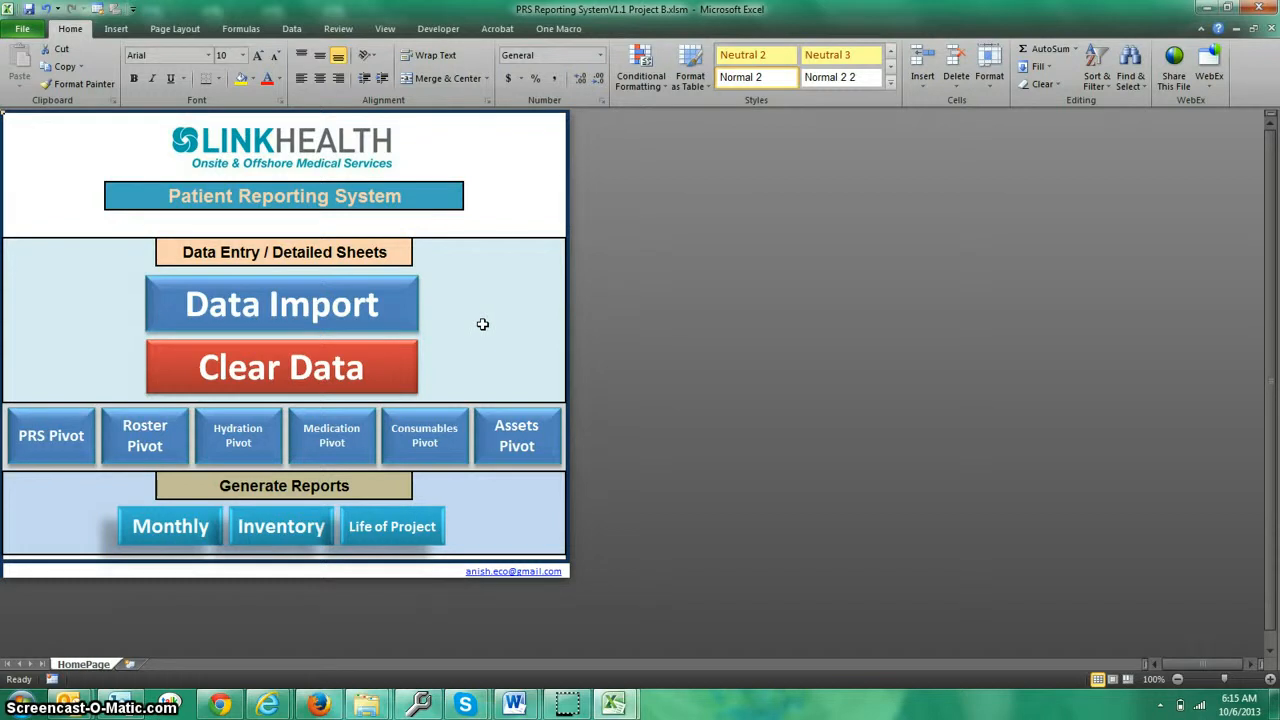
Clear the existing data from all sheets of the Patient Reporting System
click(337, 368)
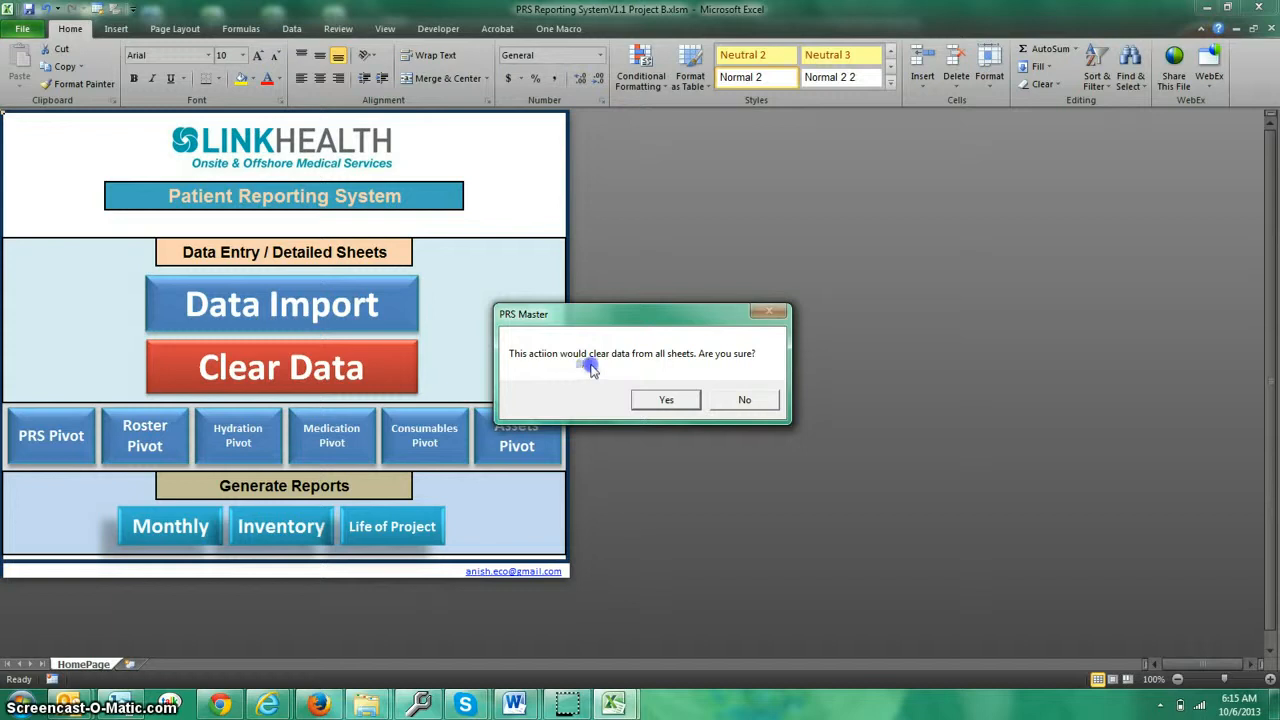
click(768, 404)
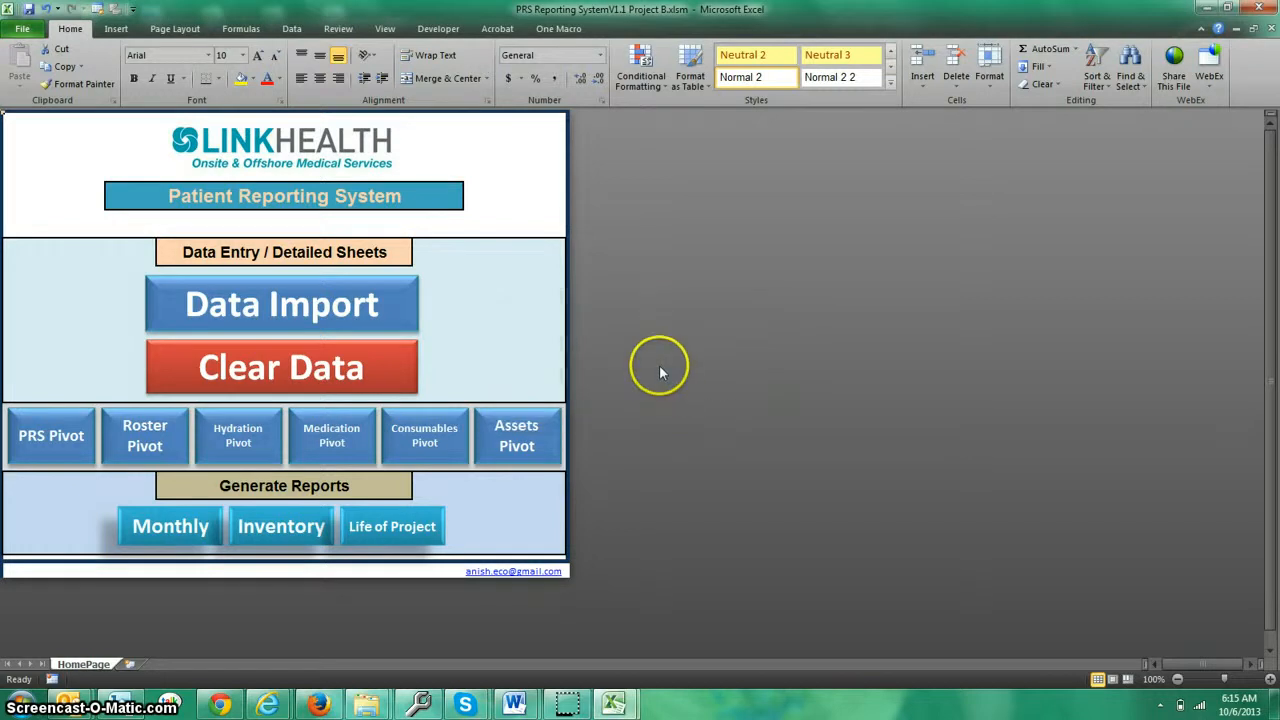
click(333, 378)
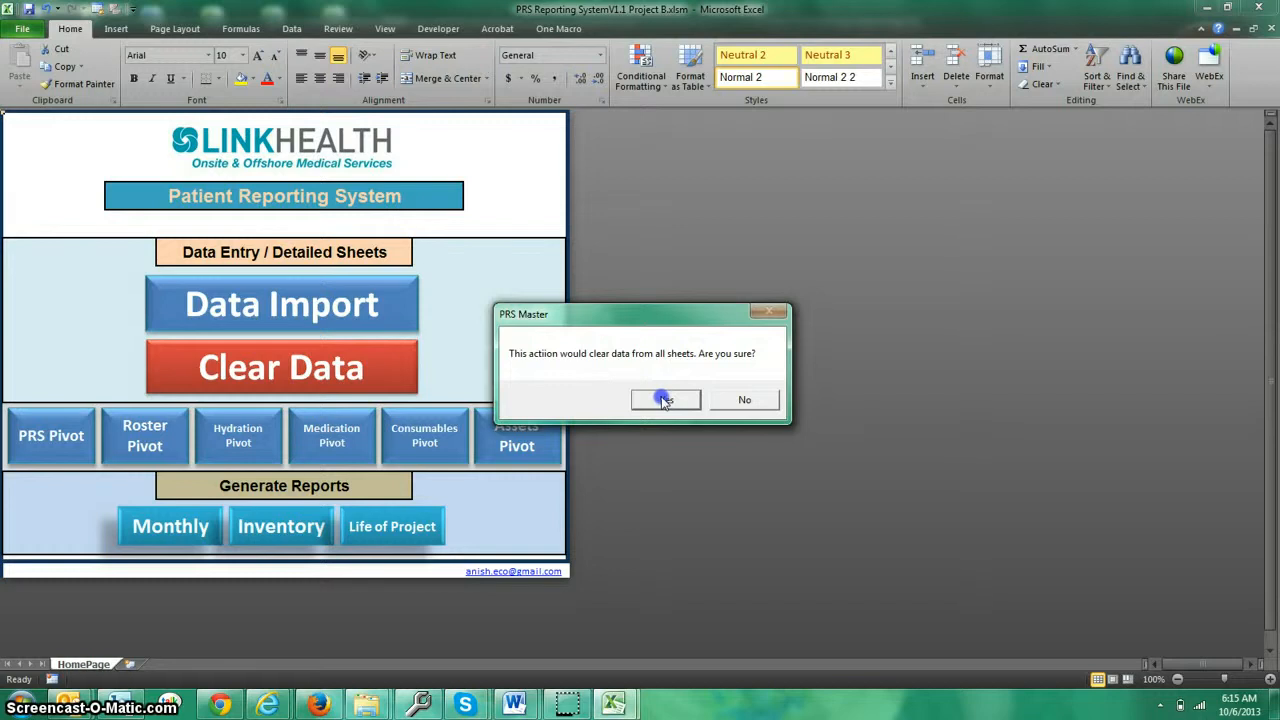
click(665, 400)
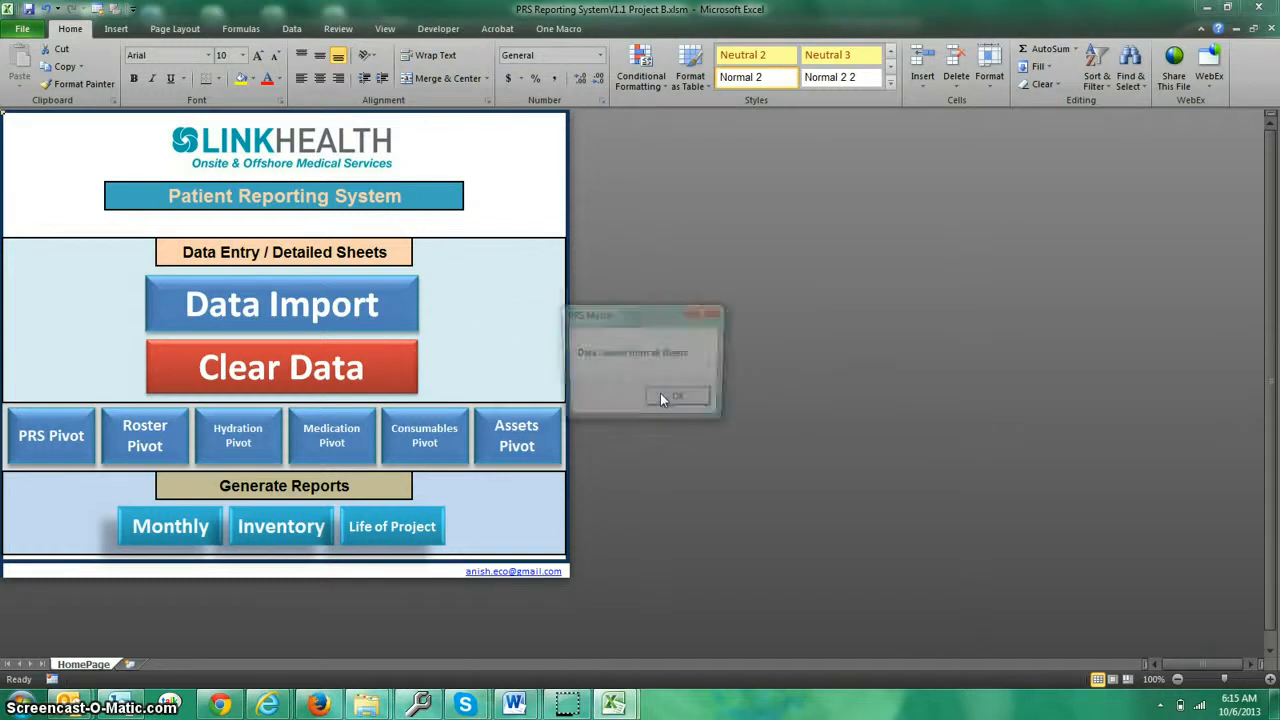
click(664, 400)
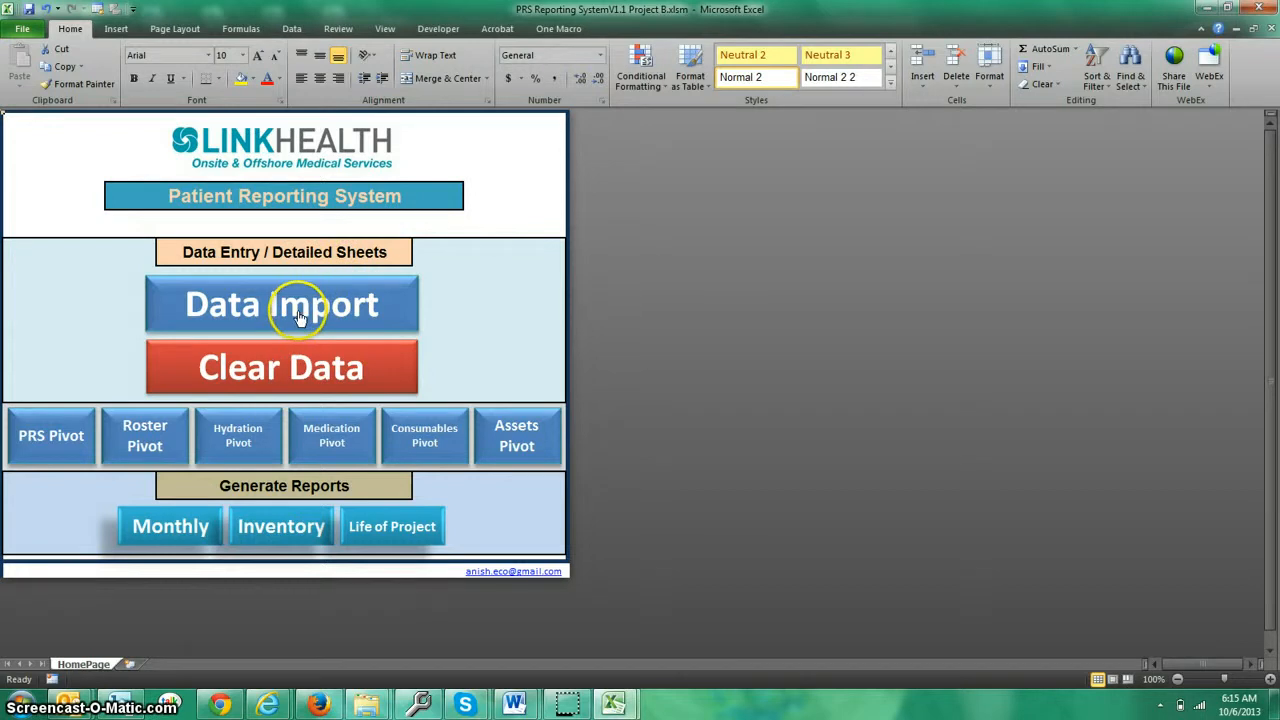
Start a data import and browse from the Desktop through the Win Imp shortcut to the Proj B Testing Files folder
click(378, 385)
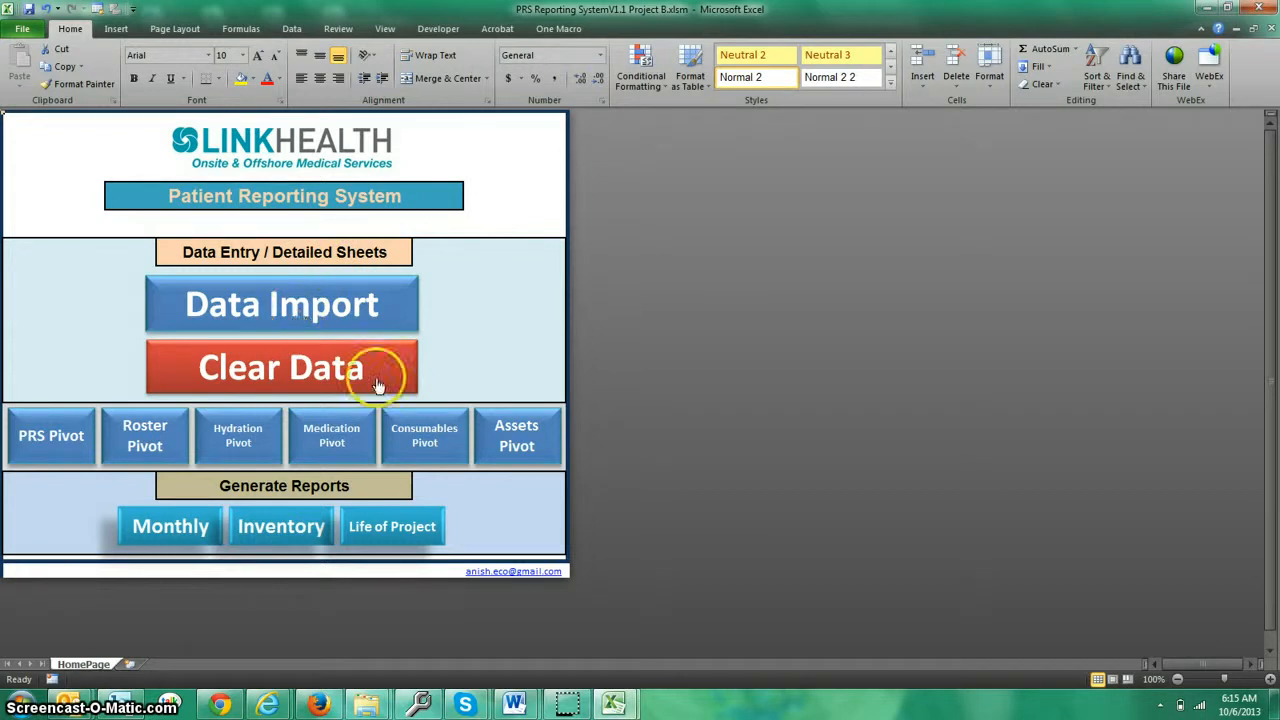
click(352, 306)
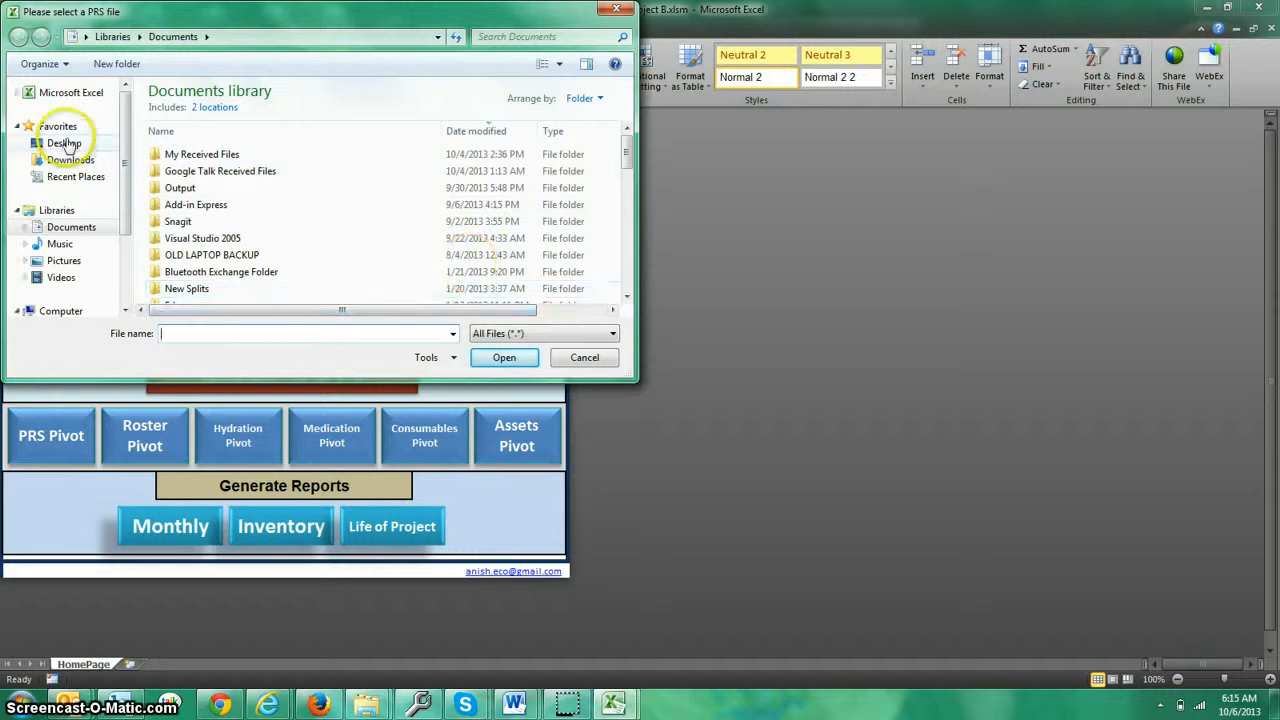
click(65, 143)
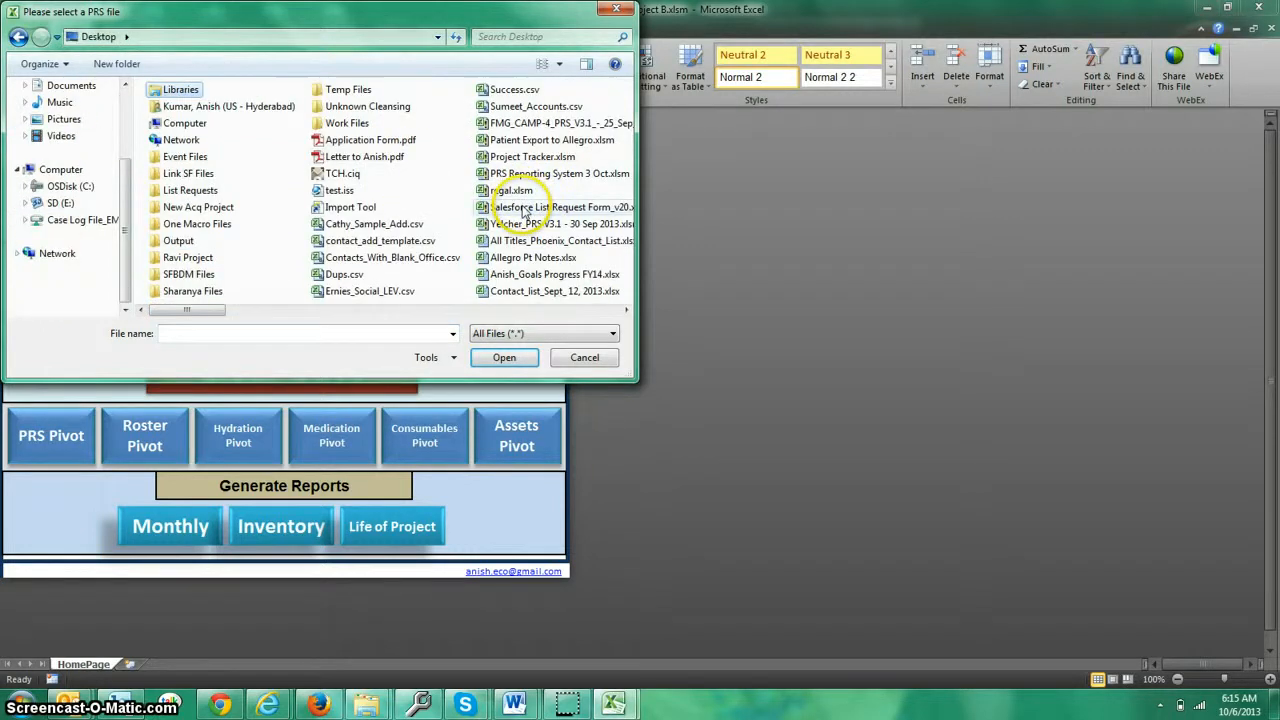
click(518, 190)
scroll(518, 190, down, 5)
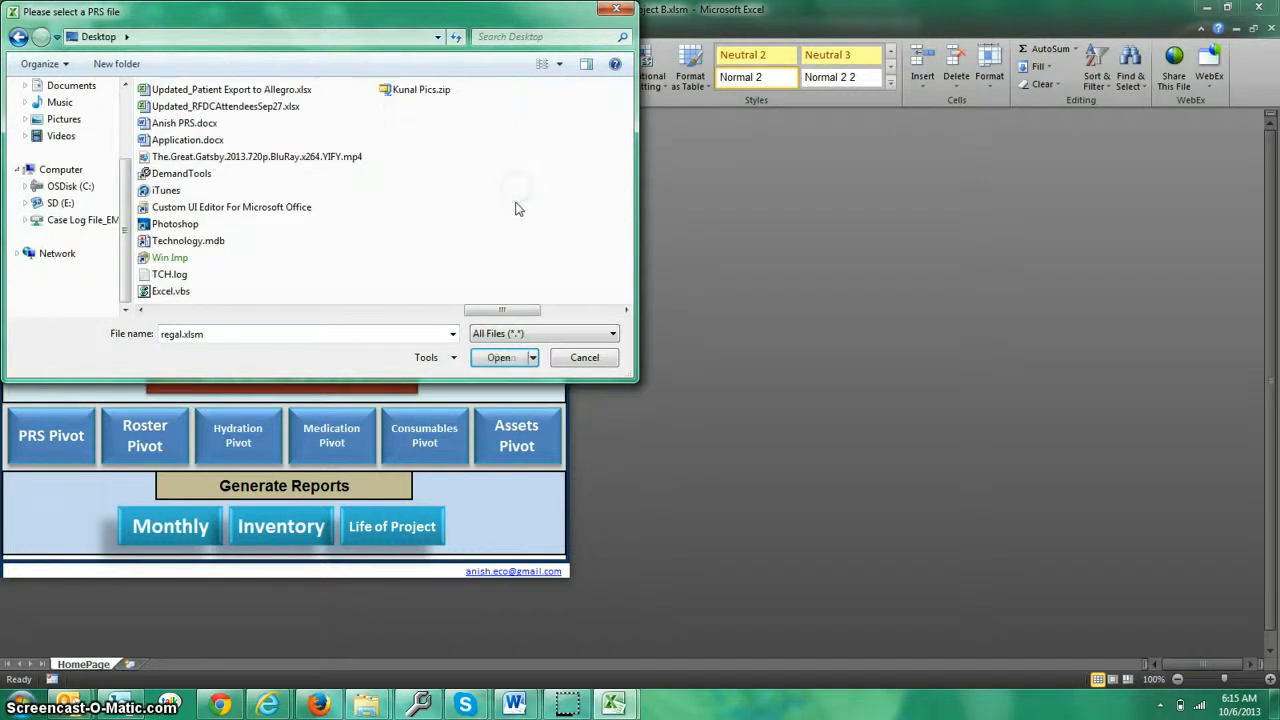
double_click(169, 258)
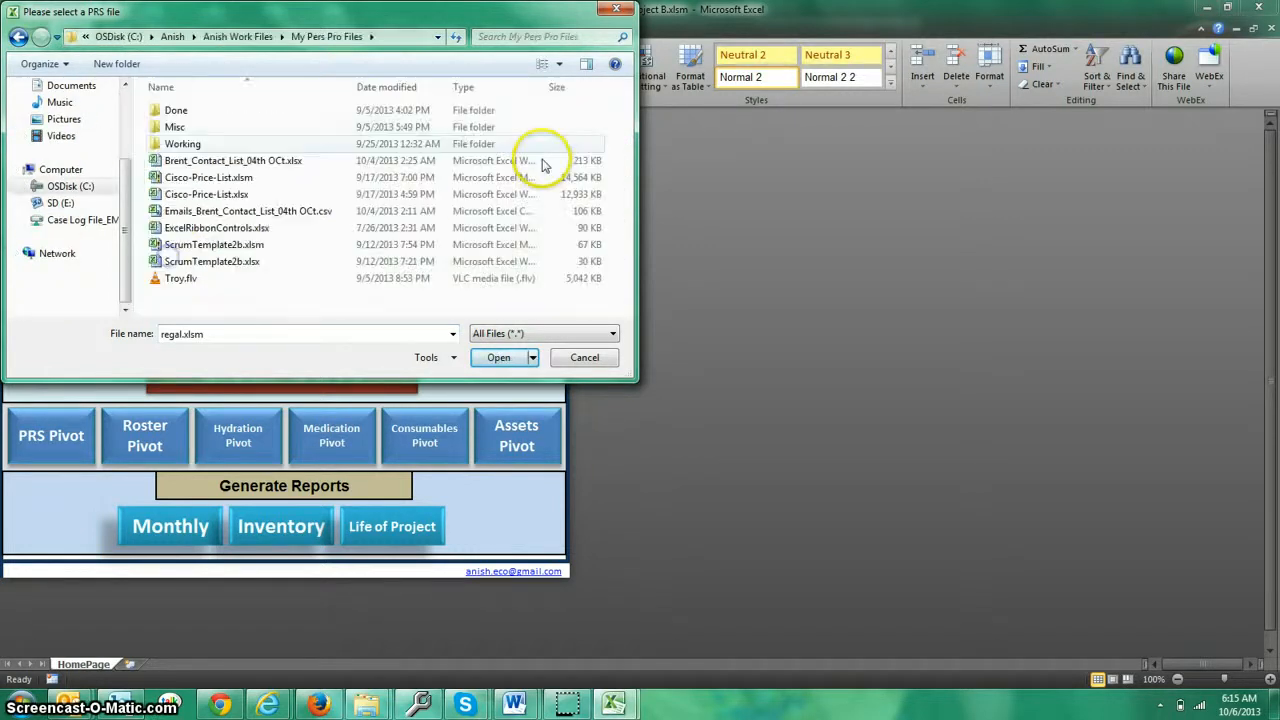
double_click(188, 145)
double_click(212, 261)
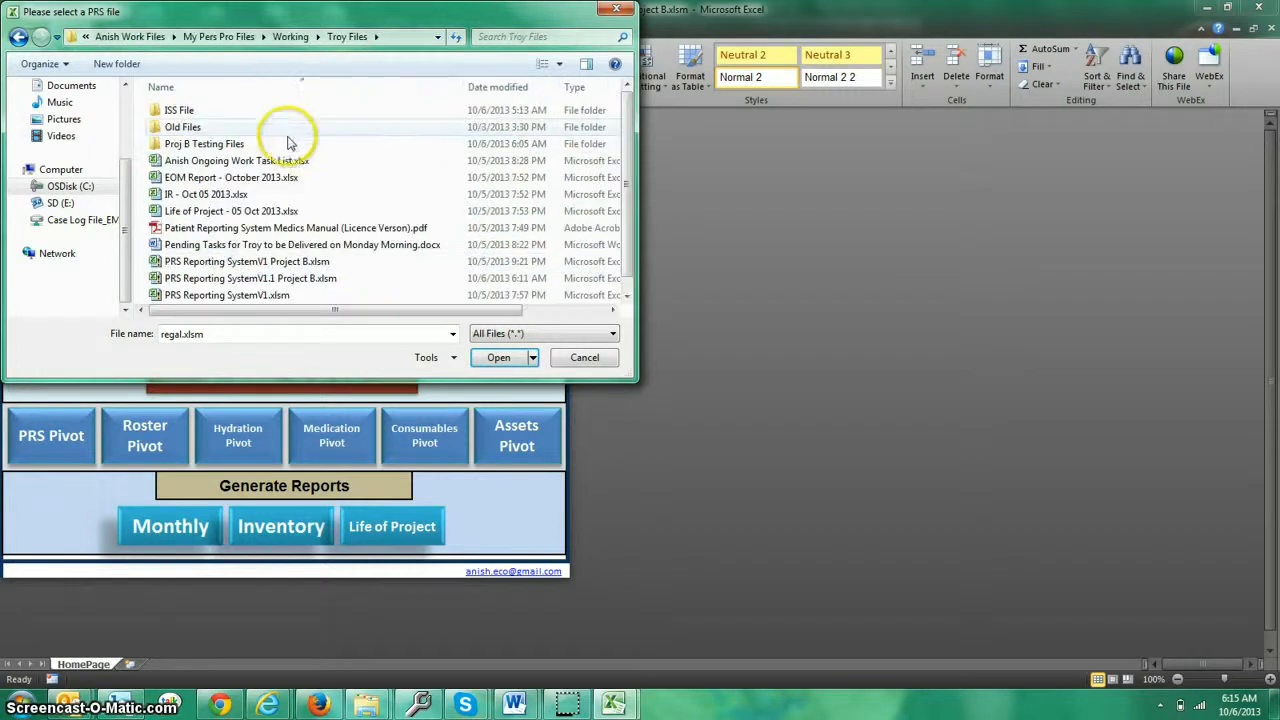
double_click(295, 144)
Import the PRS file Camp 145_PRS V3.1 - 26 Sep 2013.xlsm with the site name Camp 145
click(242, 112)
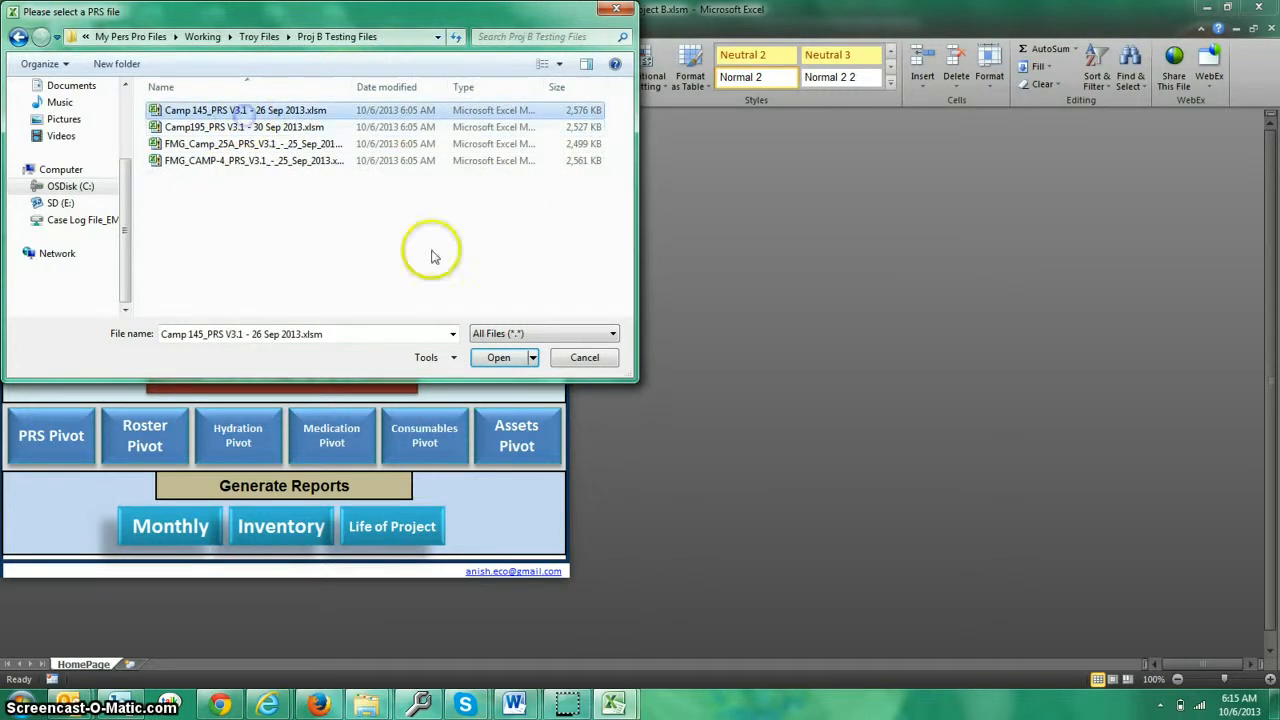
click(483, 362)
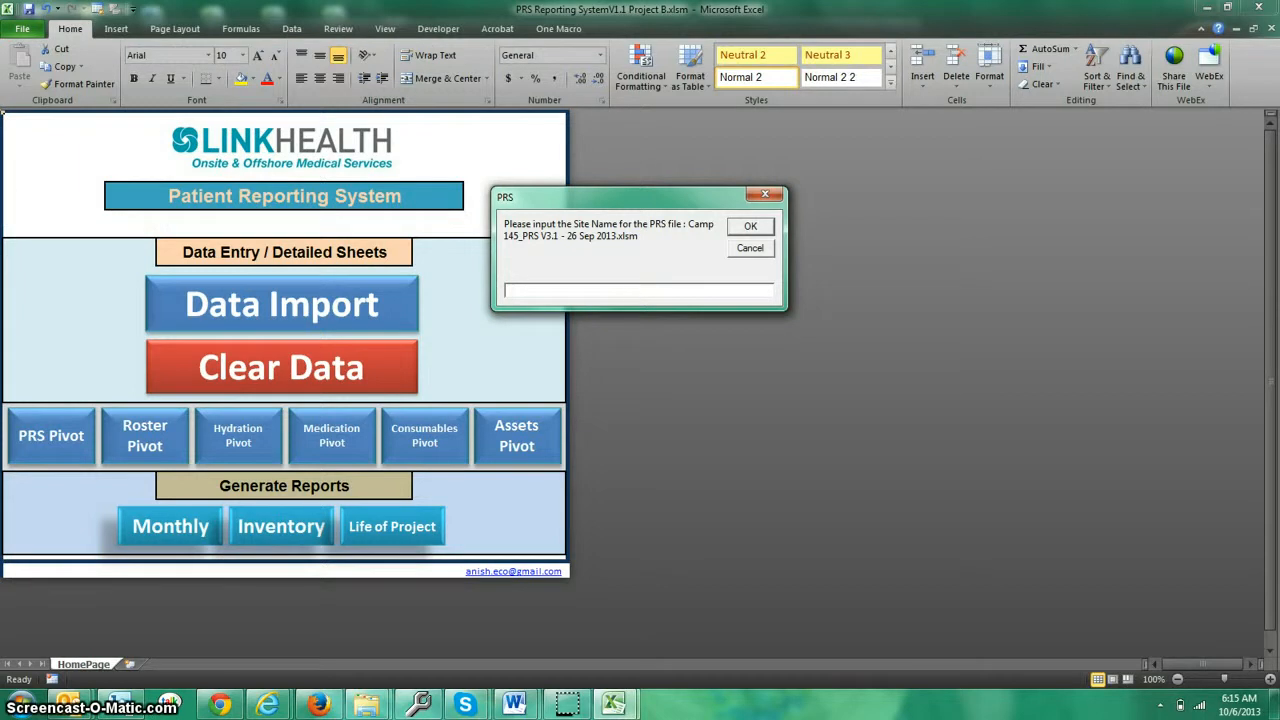
text(Camp 145)
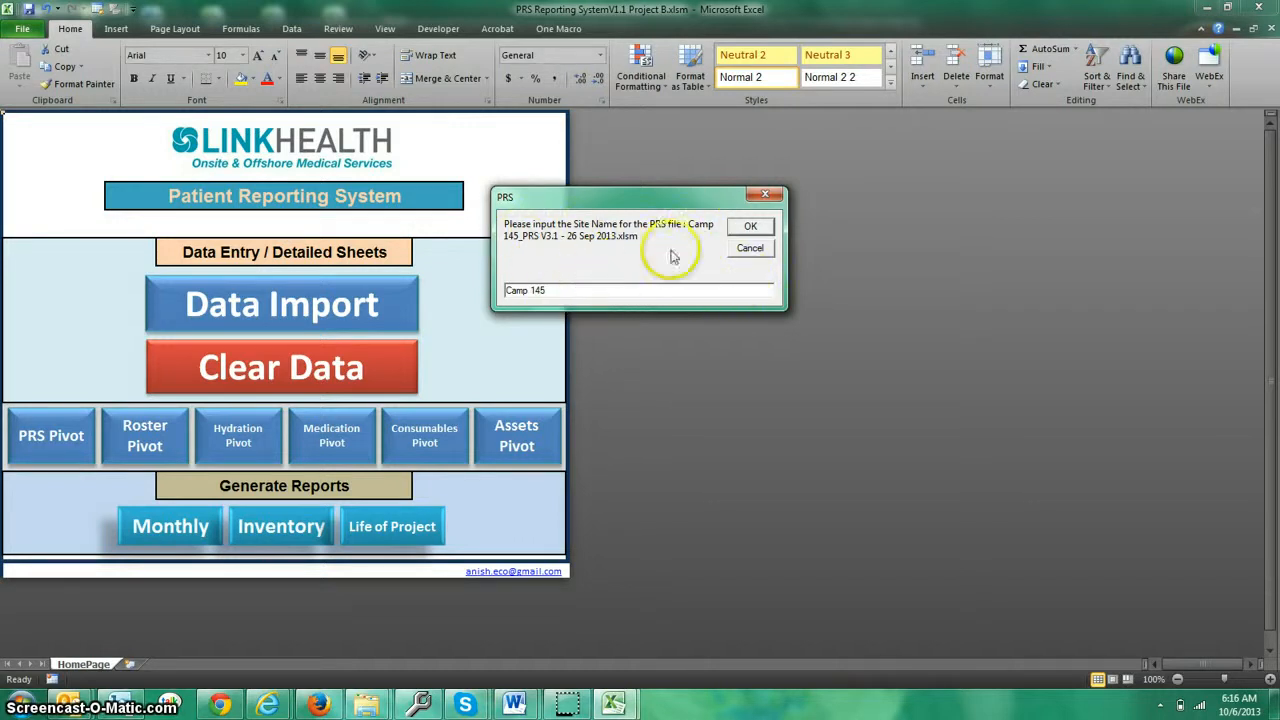
click(749, 225)
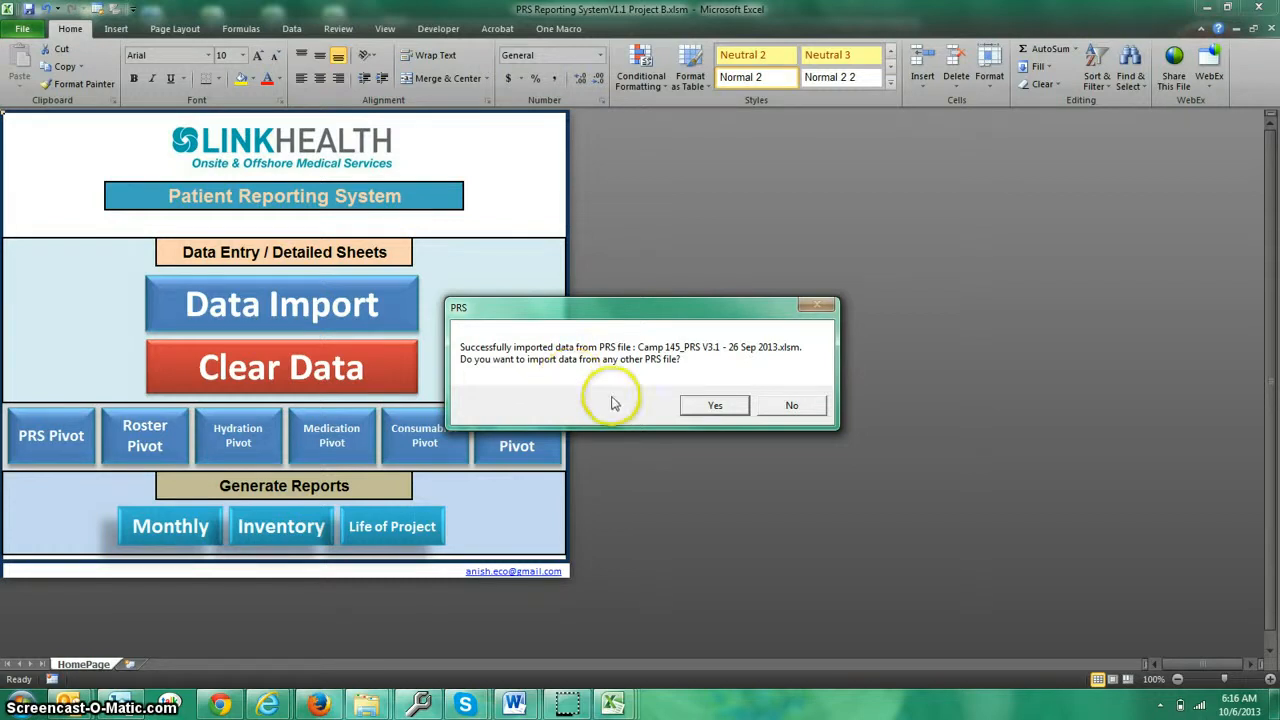
Continue with another import, loading Camp195_PRS V3.1 - 30 Sep 2013.xlsm with the site name Camp 195
click(720, 405)
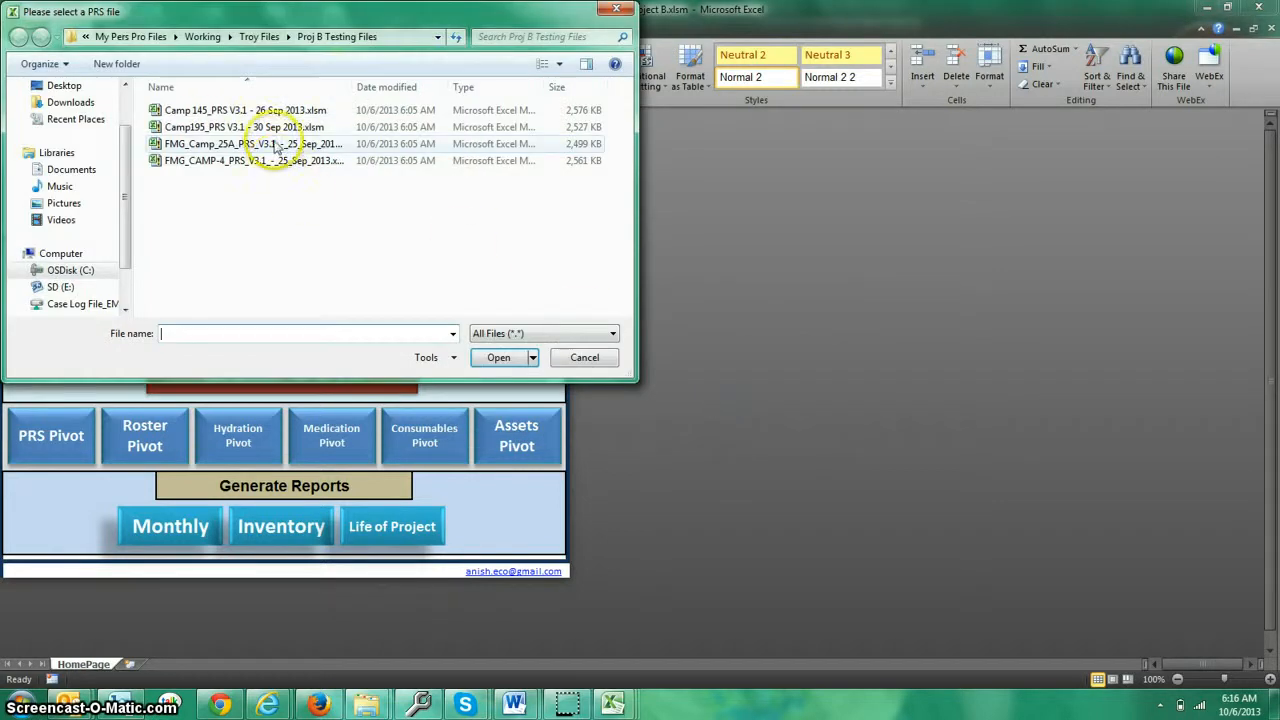
click(270, 128)
click(500, 358)
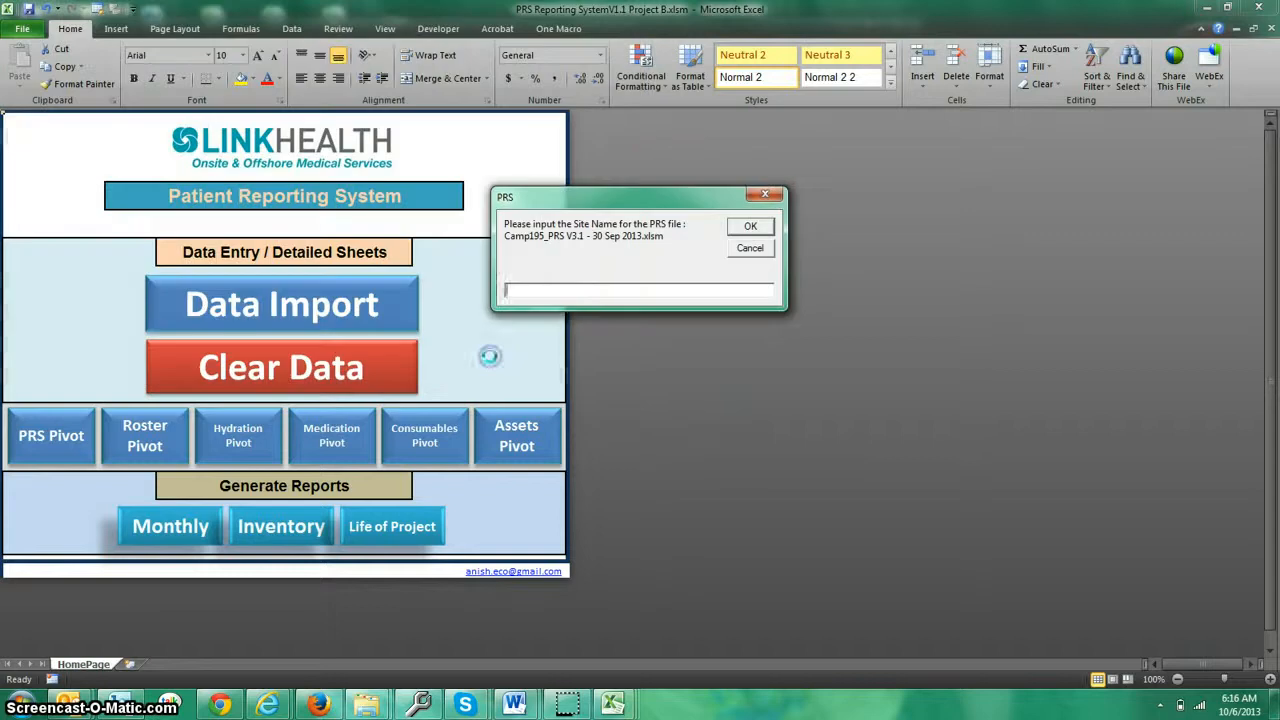
text(Camp 195)
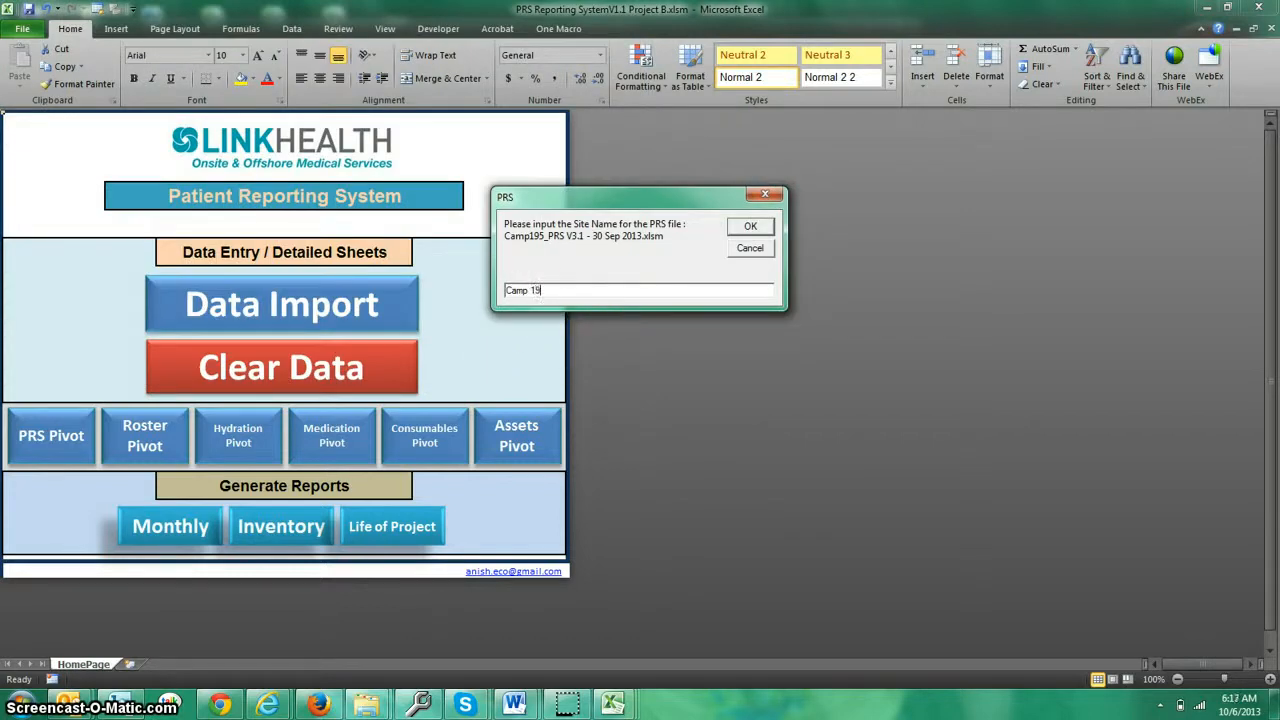
click(751, 227)
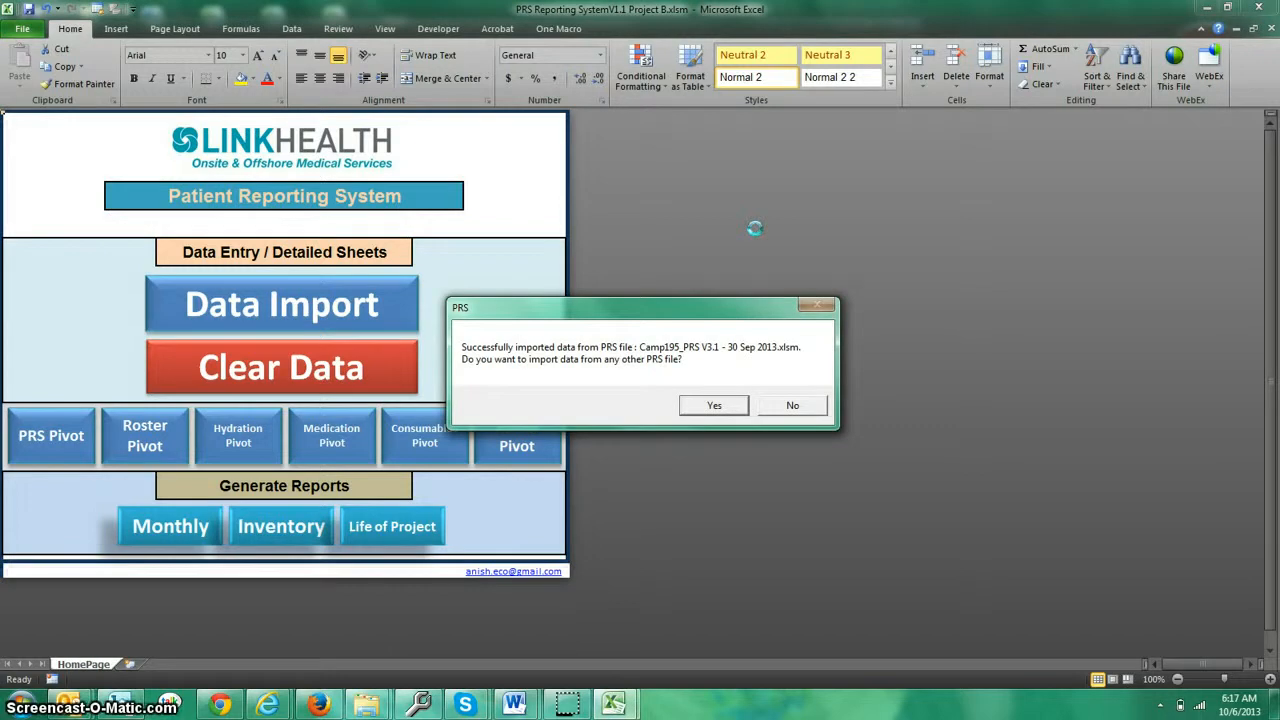
Import the further PRS file FMG_Camp_25A_PRS_V3.1_-_25_Sep_2013(2).xlsm with the site name Camp 25A
click(714, 405)
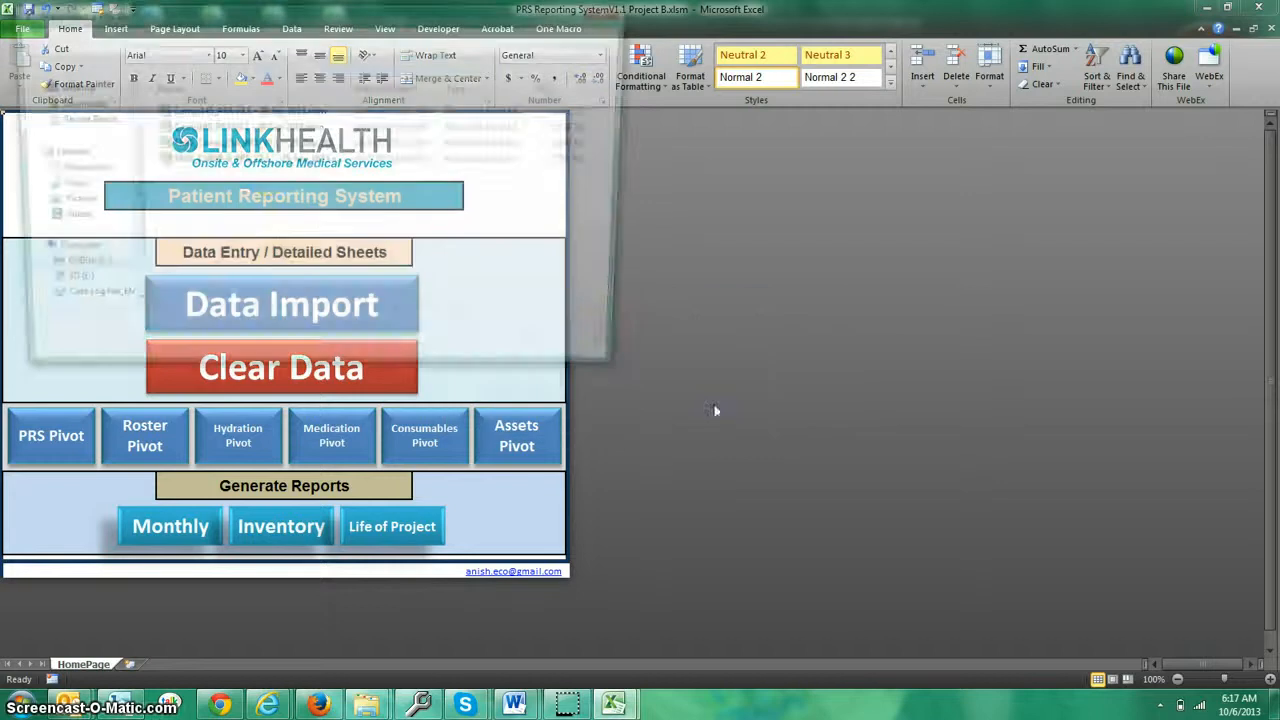
click(247, 143)
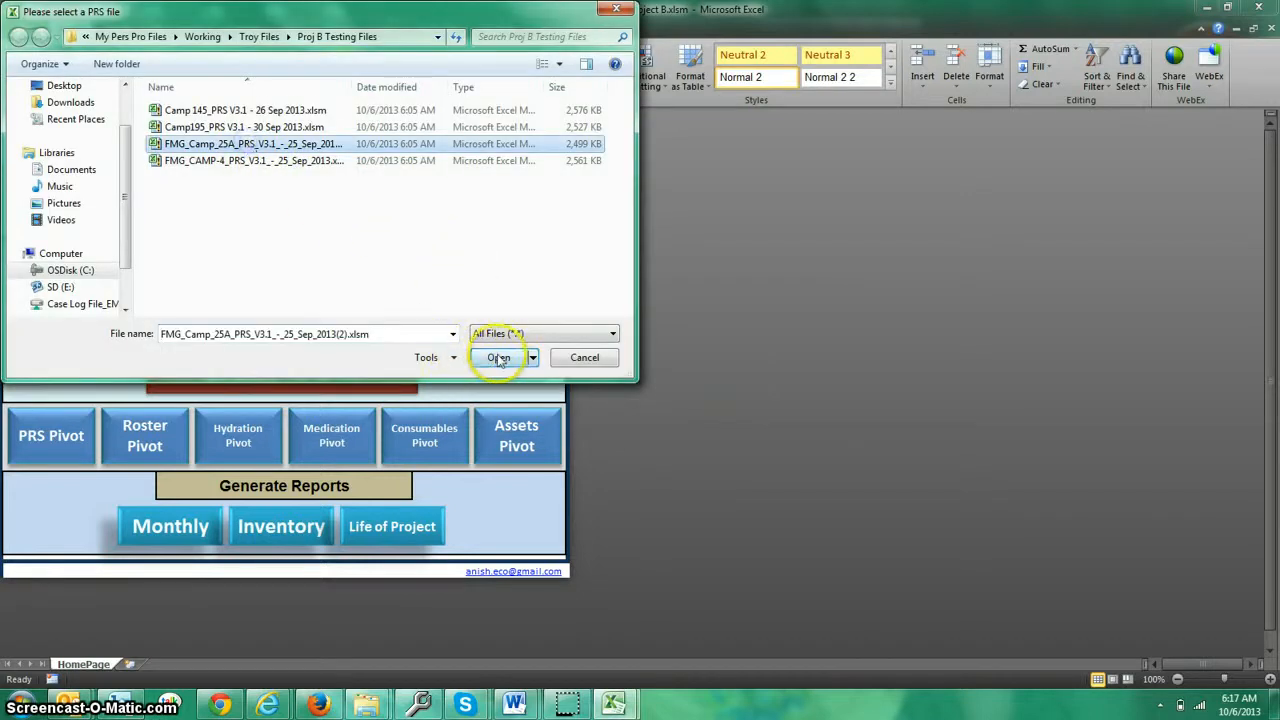
click(498, 358)
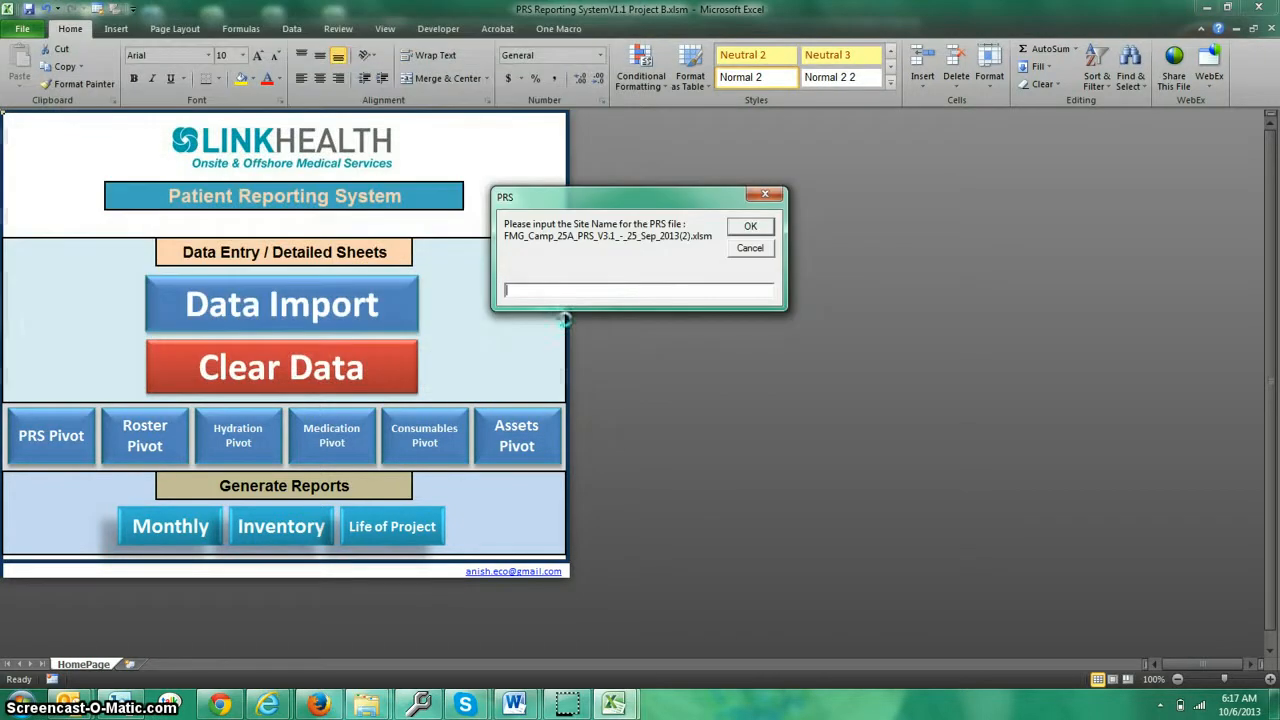
text(Camp 25A)
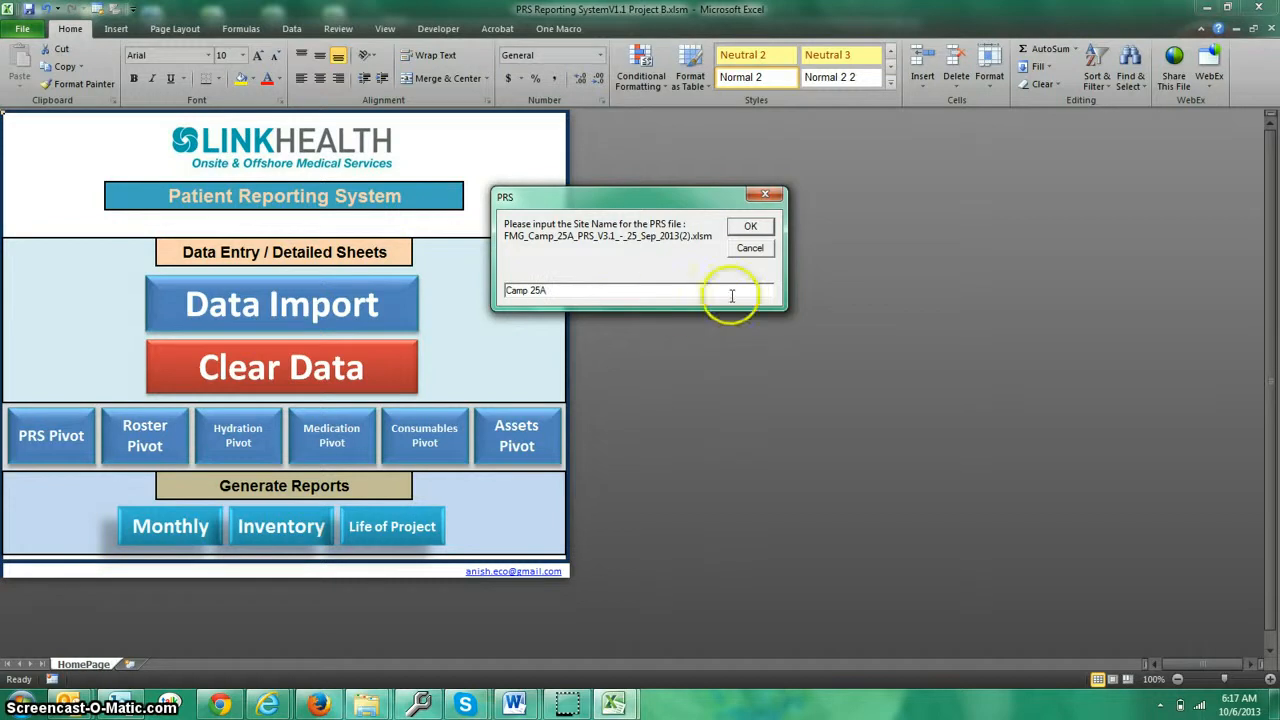
click(750, 226)
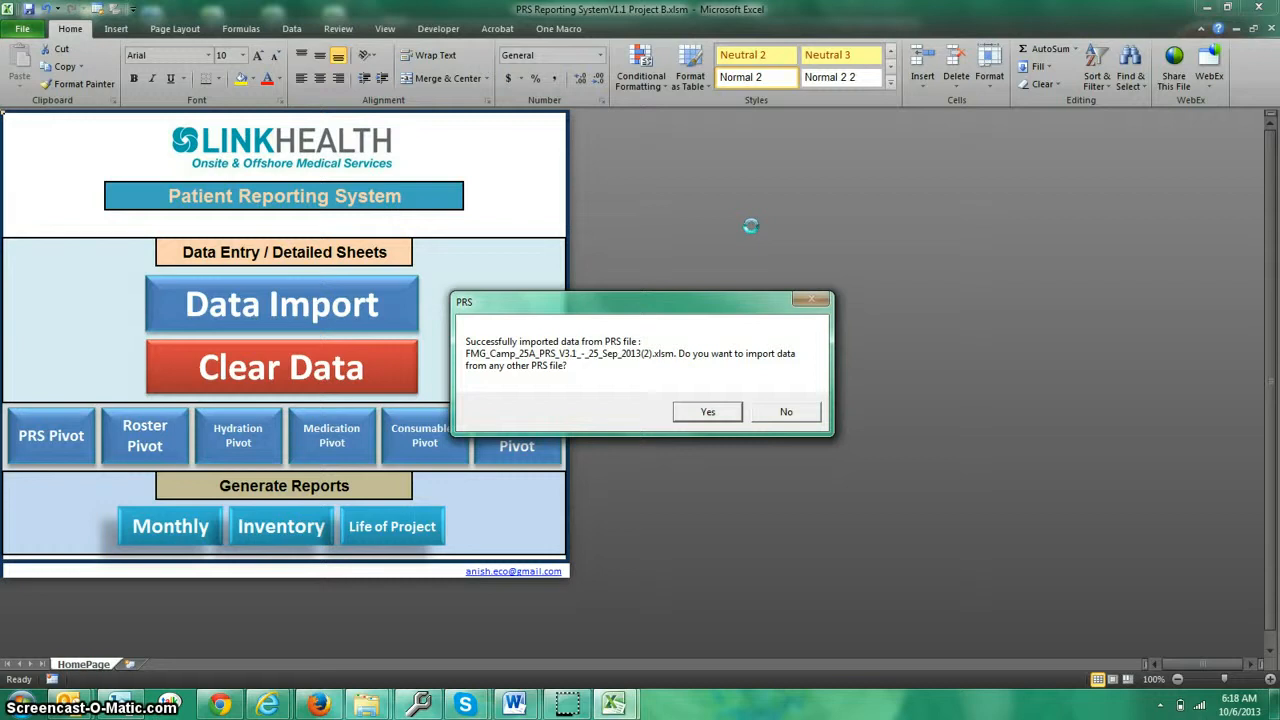
Import FMG_CAMP-4_PRS_V3.1_-_25_Sep_2013.xlsm with the site name Camp 4 and decline importing any other file
click(710, 411)
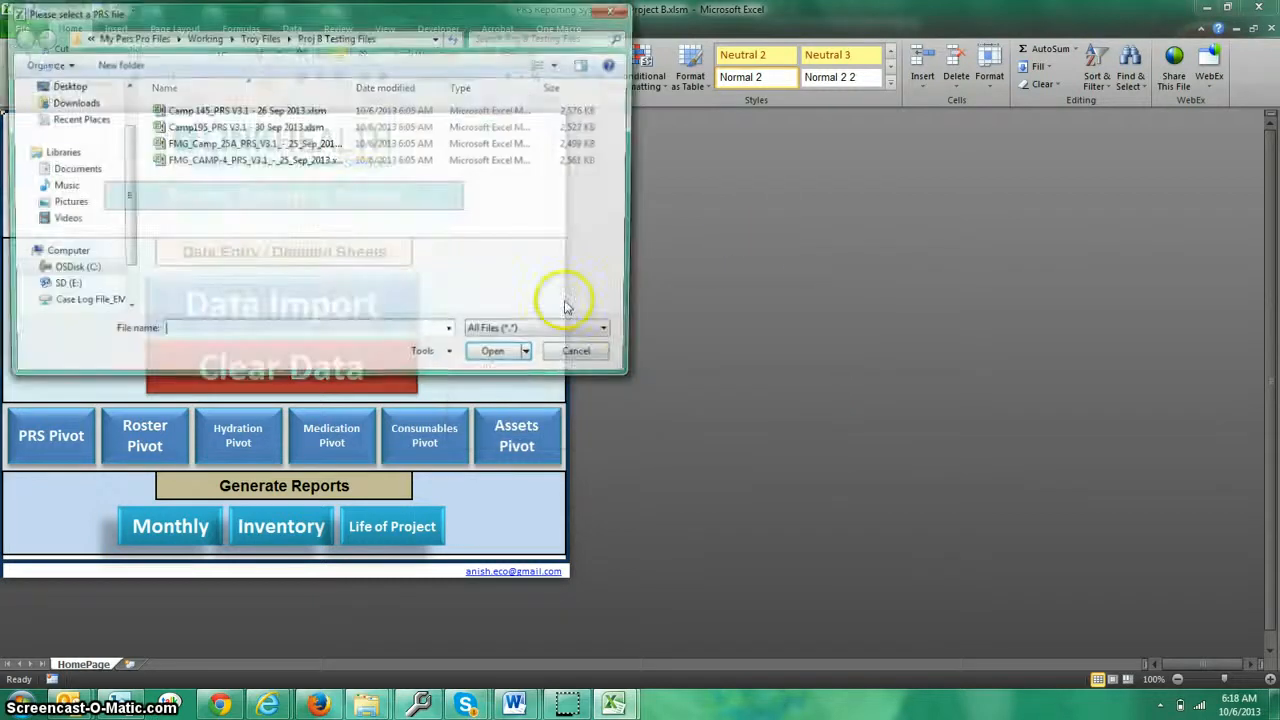
click(310, 160)
click(495, 351)
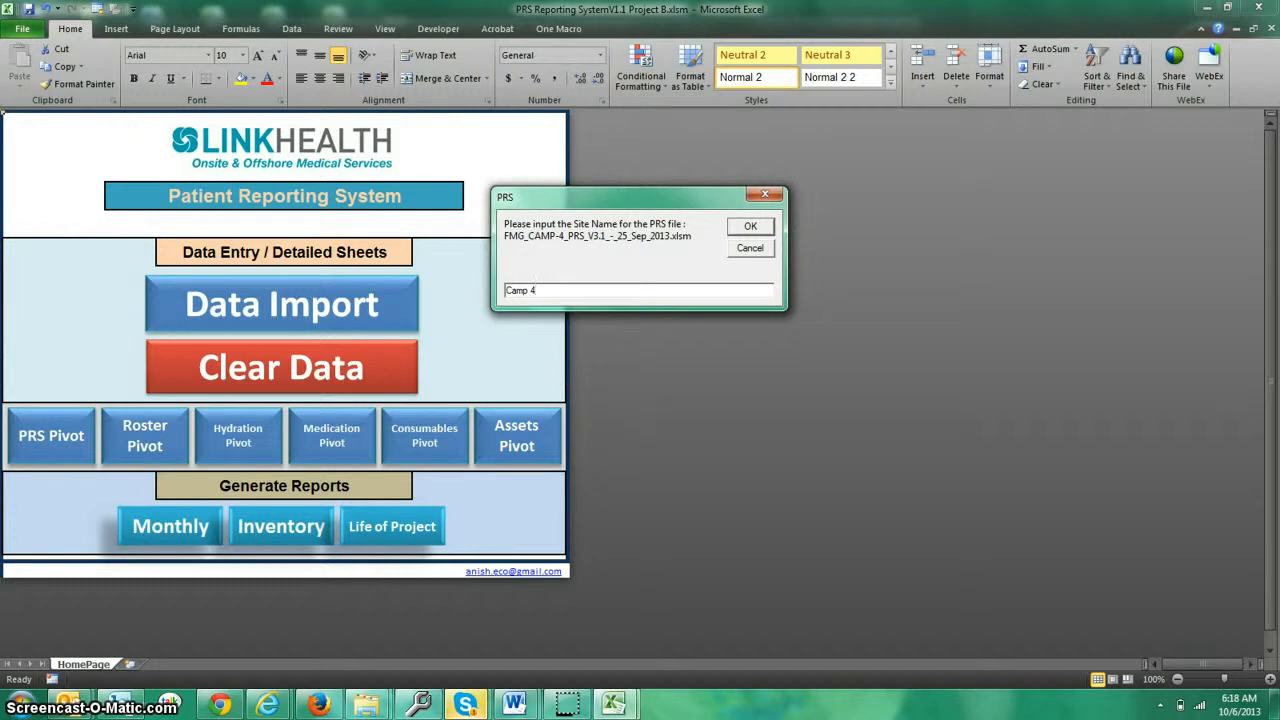
click(757, 229)
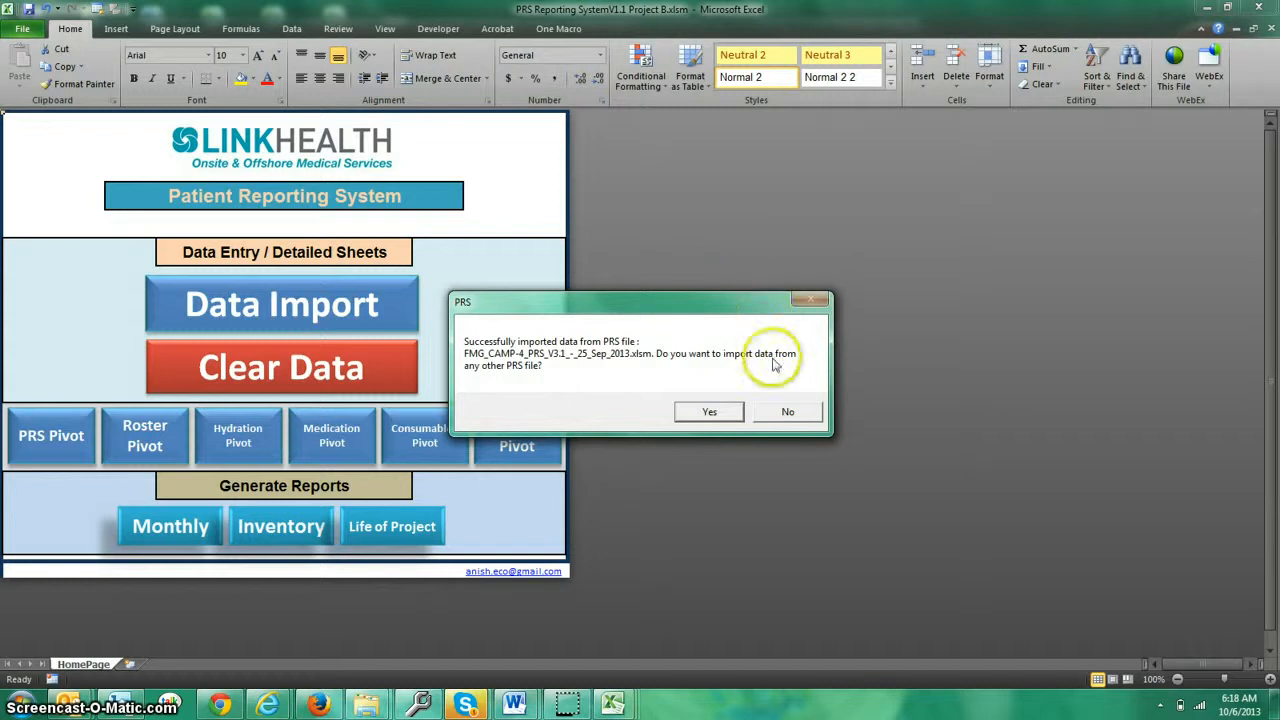
drag(675, 302, 686, 227)
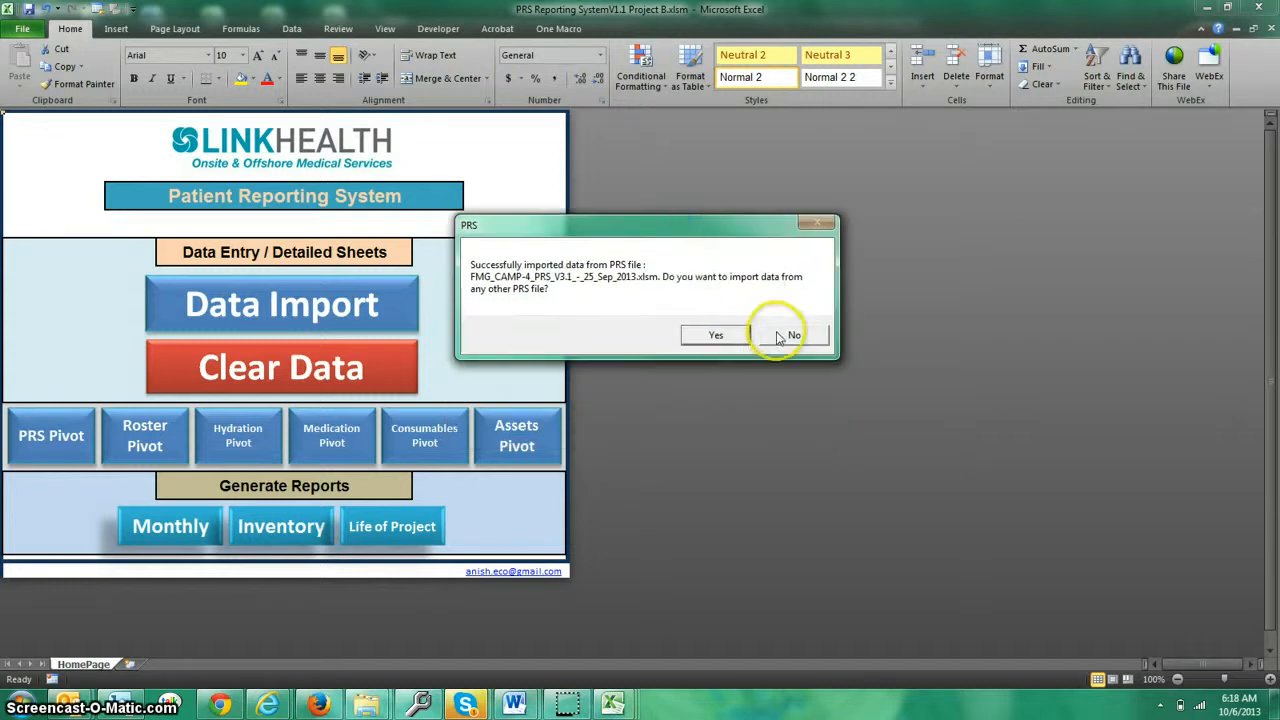
click(776, 335)
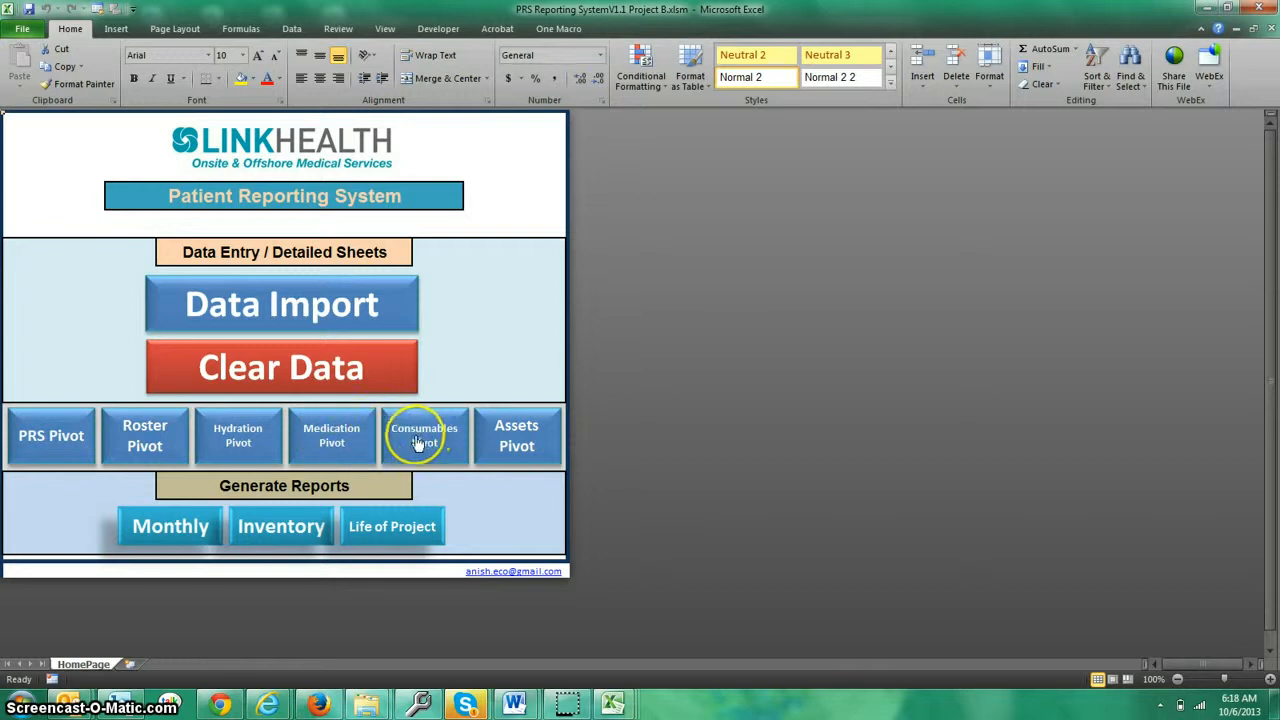
Refresh and open the PRS pivot, and select the Health Promotion event type in the table
click(54, 429)
click(55, 432)
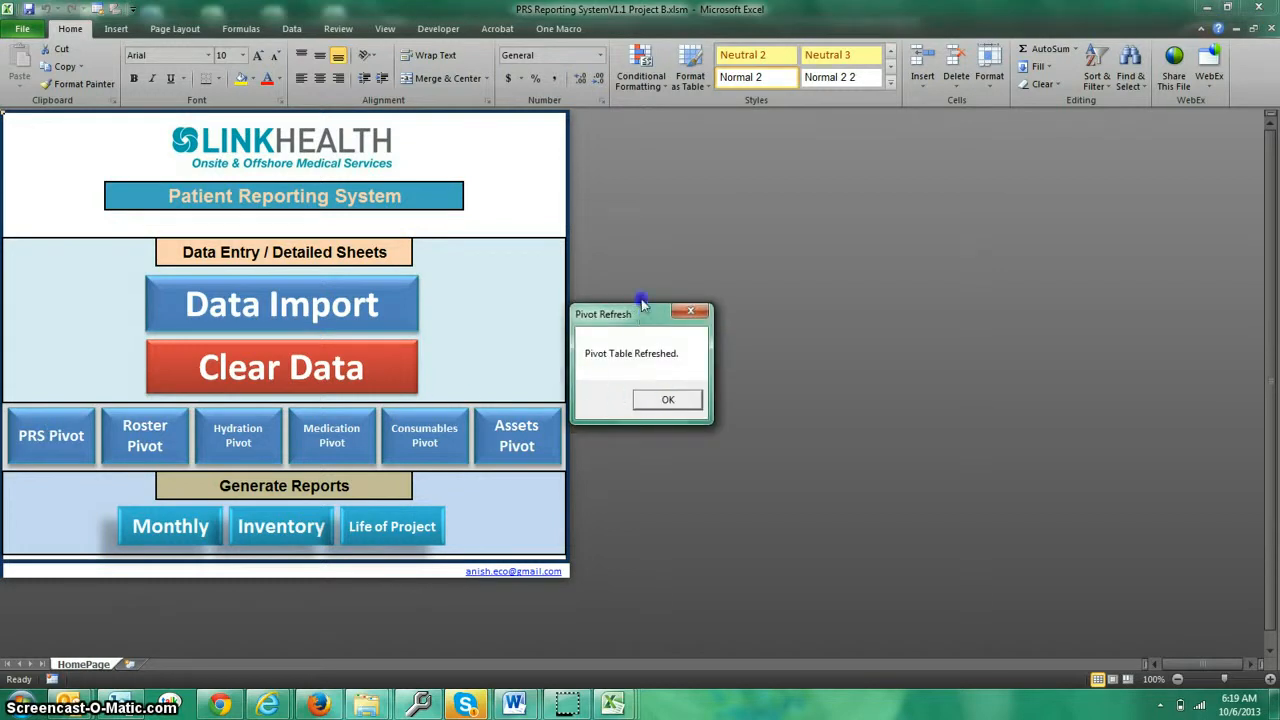
click(662, 398)
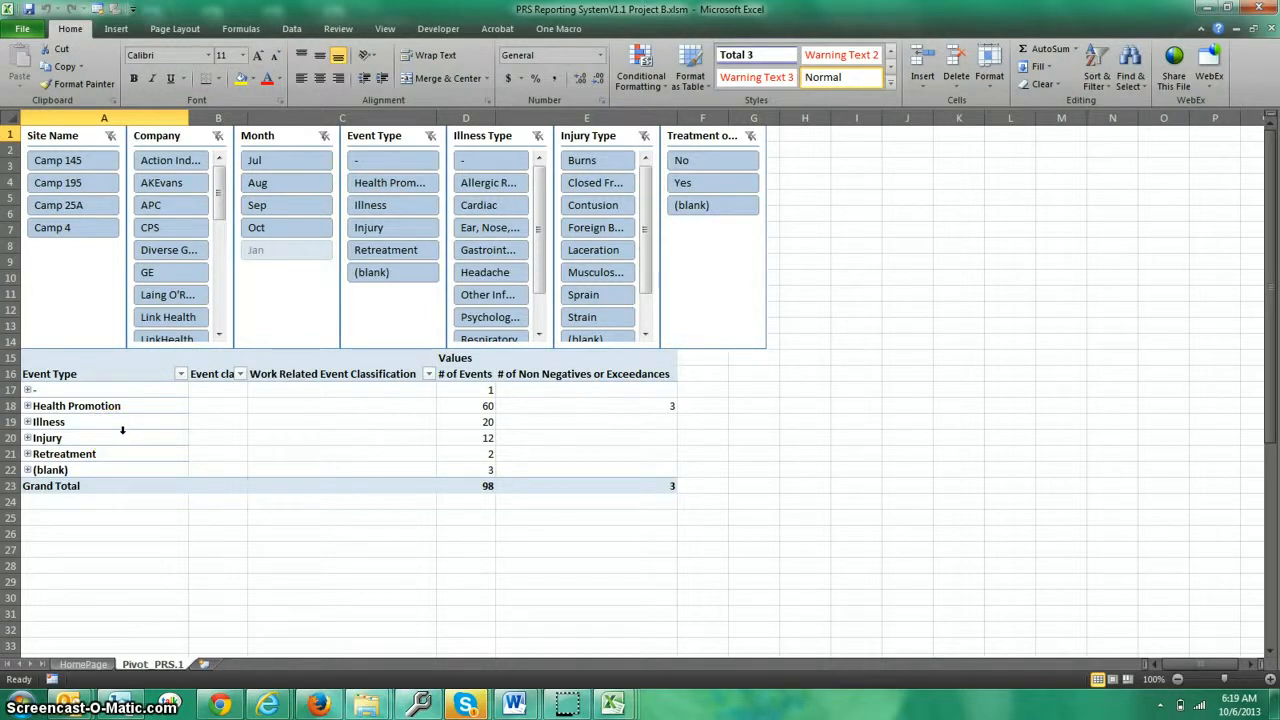
click(157, 411)
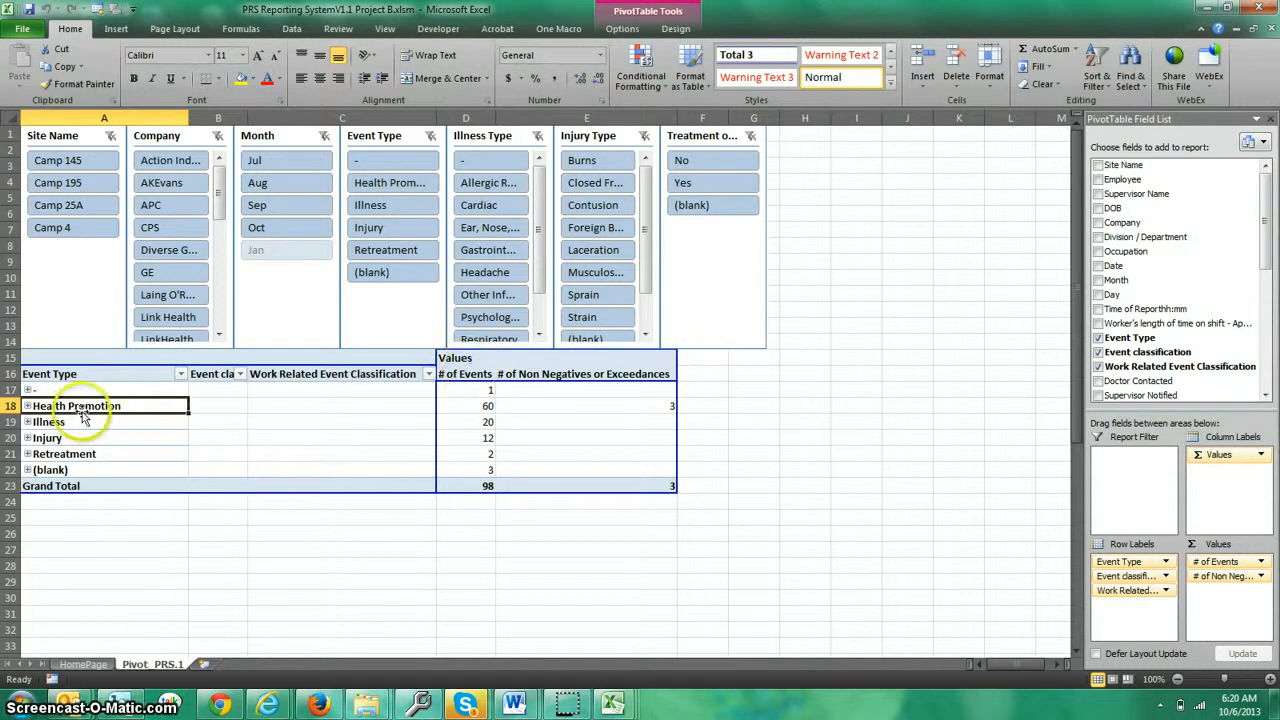
Examine the # of Events and # of Non Negatives or Exceedances columns for Health Promotion in the pivot table
mouse_move(484, 407)
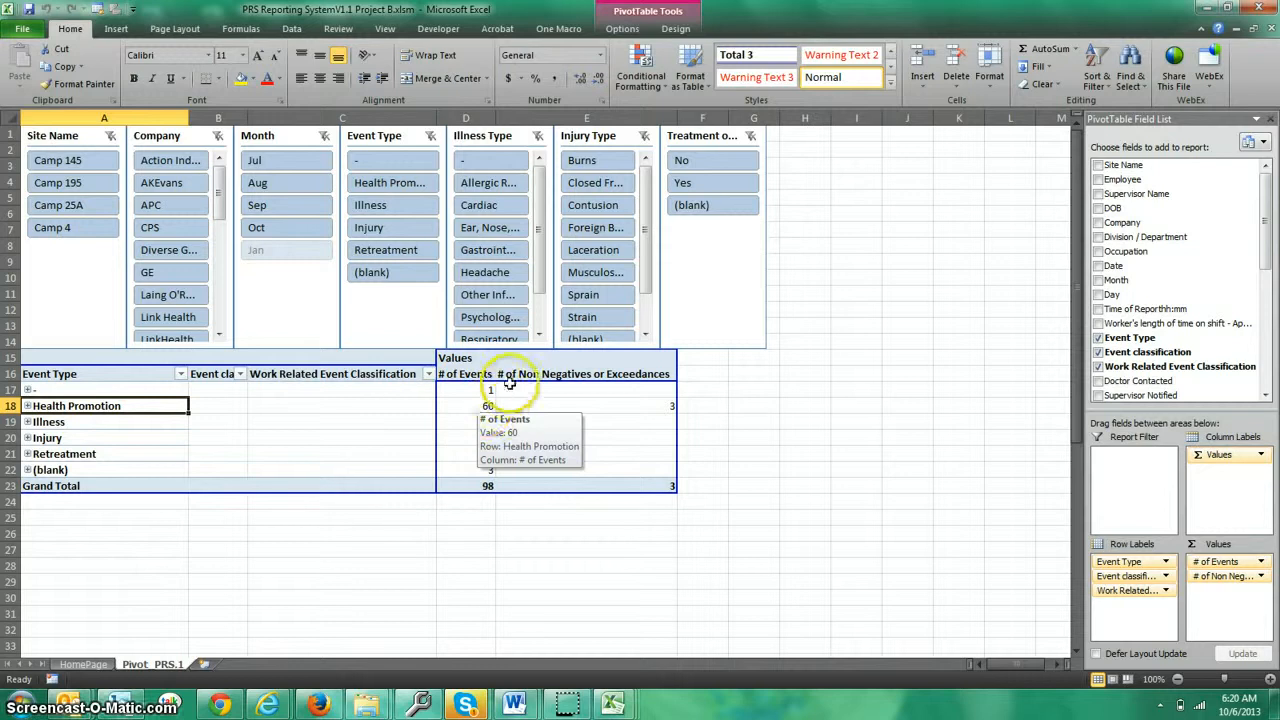
click(517, 374)
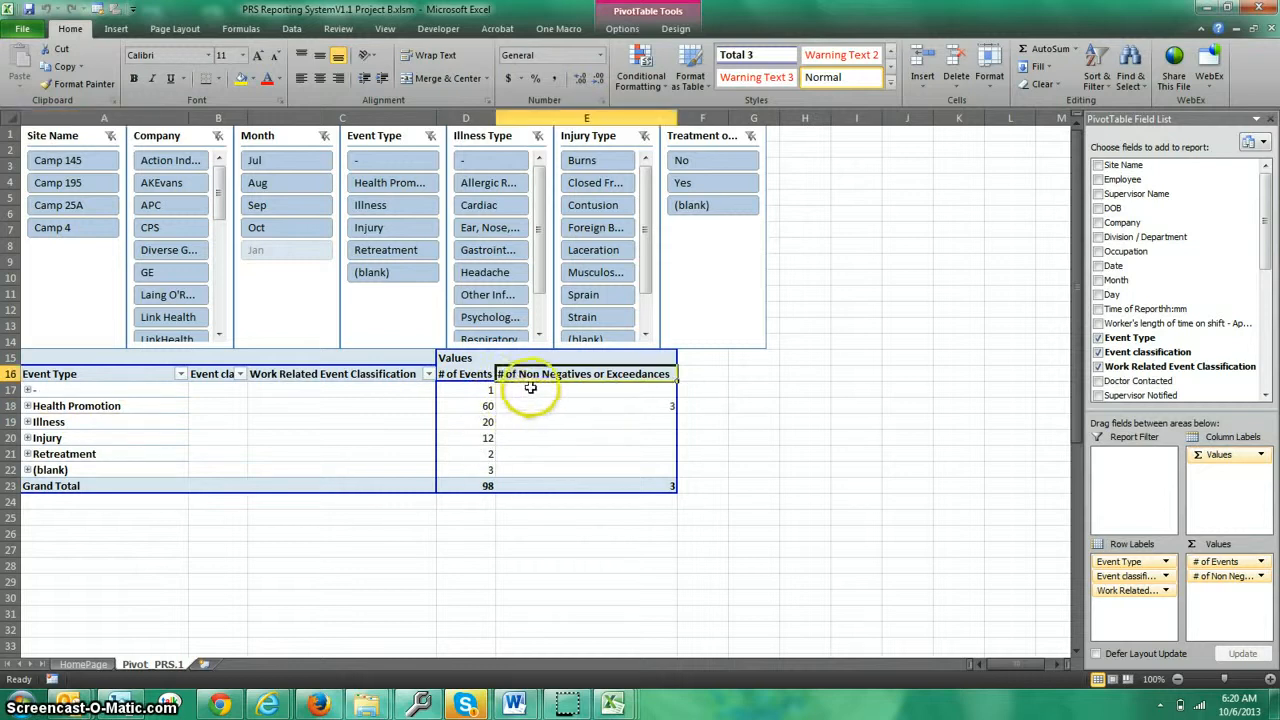
mouse_move(530, 393)
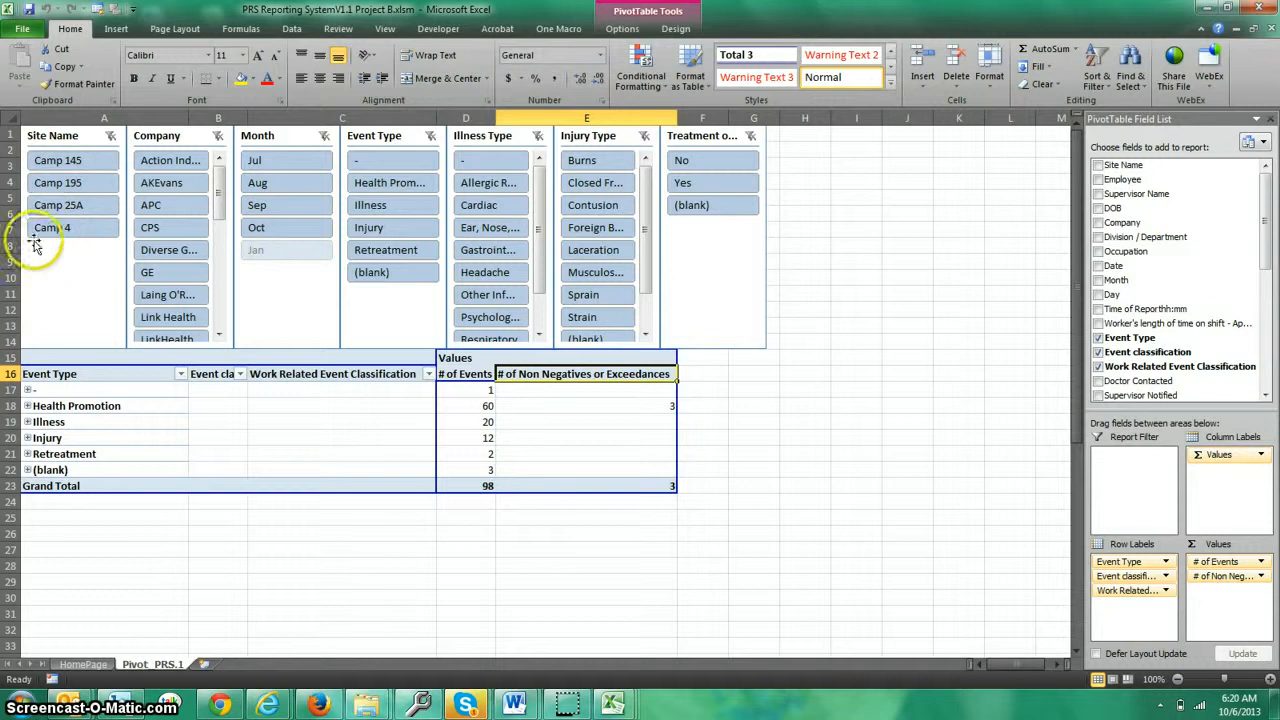
Filter the pivot by Camp 145, Camp 195, Camp 25A and Camp 4 one at a time, and include Camp 145 alongside Camp 4
click(75, 166)
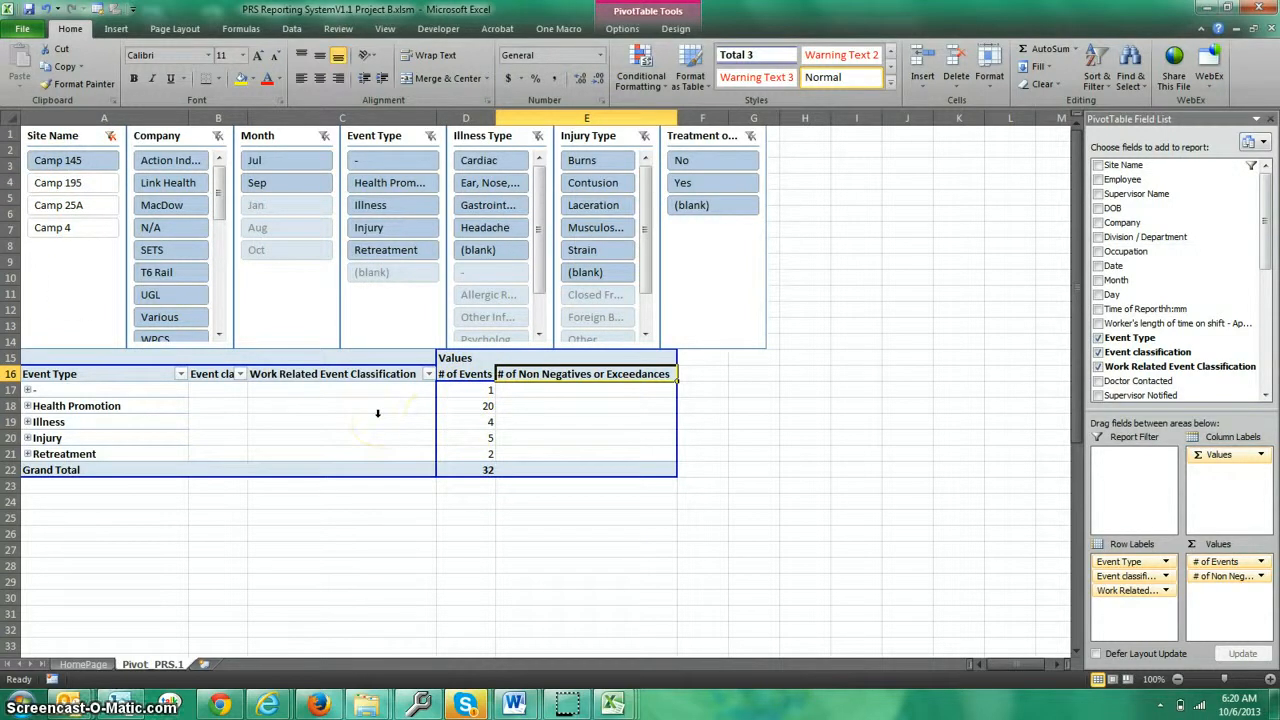
click(88, 186)
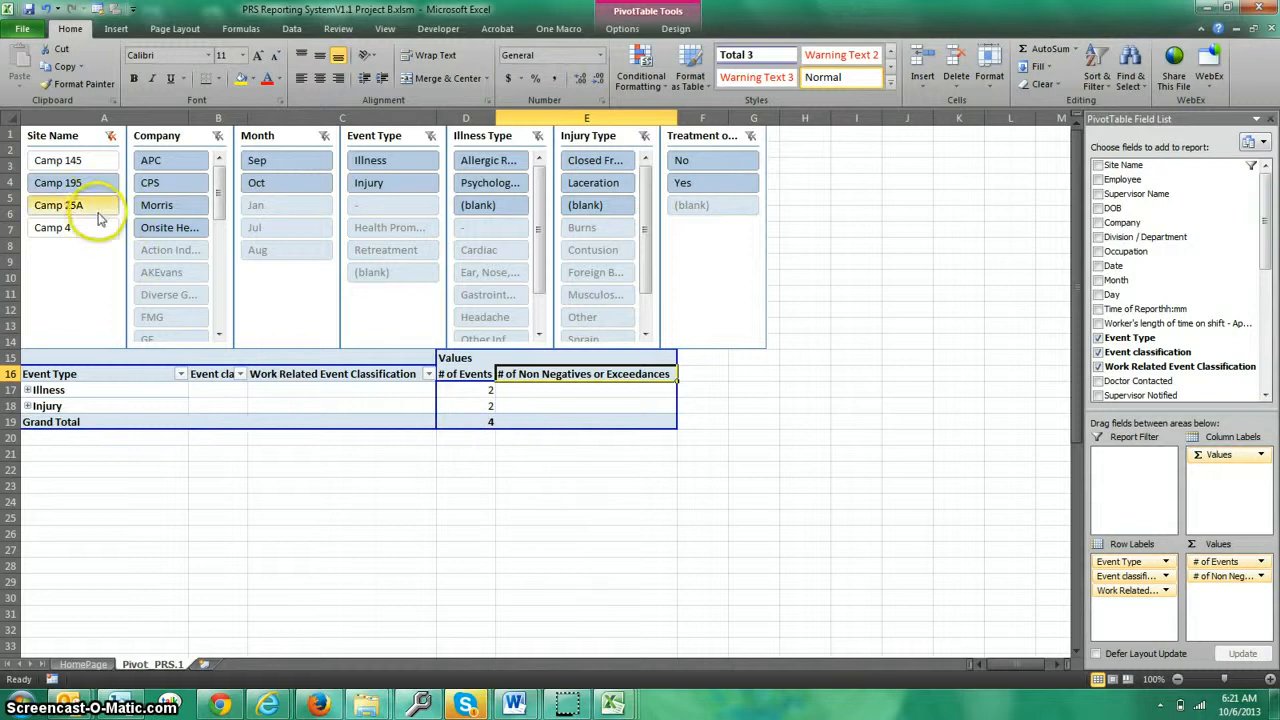
click(96, 213)
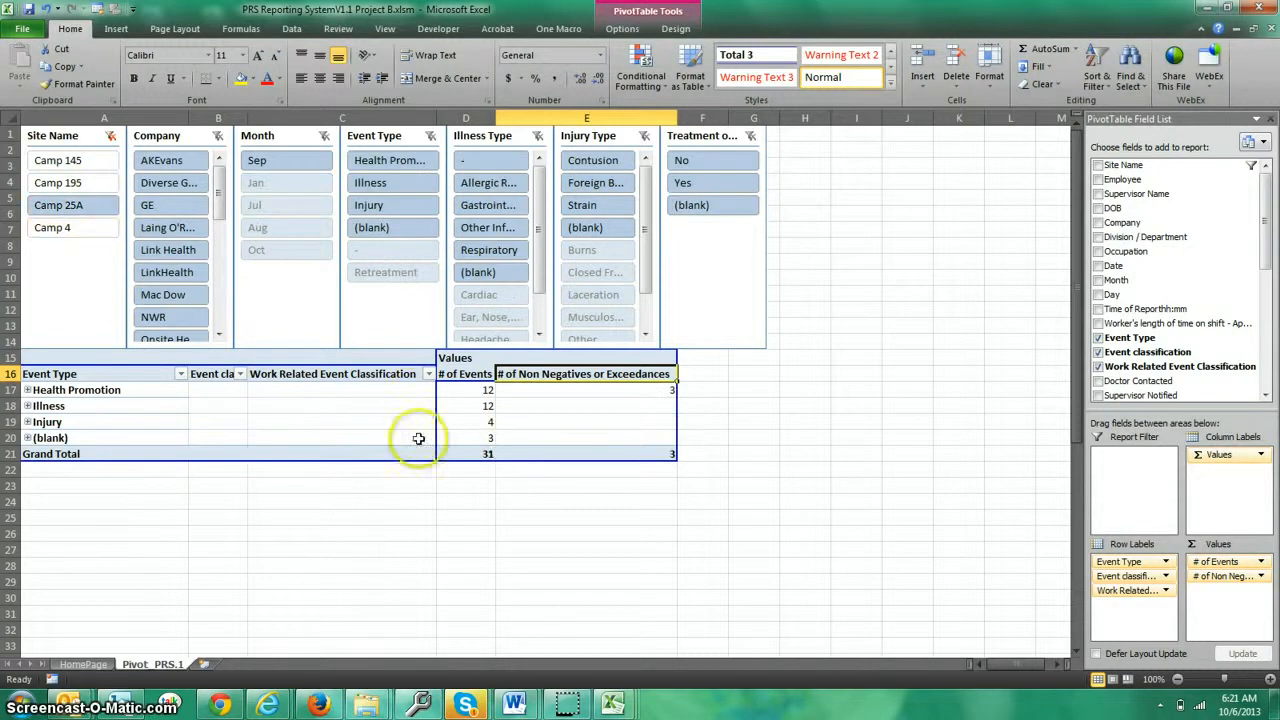
click(92, 229)
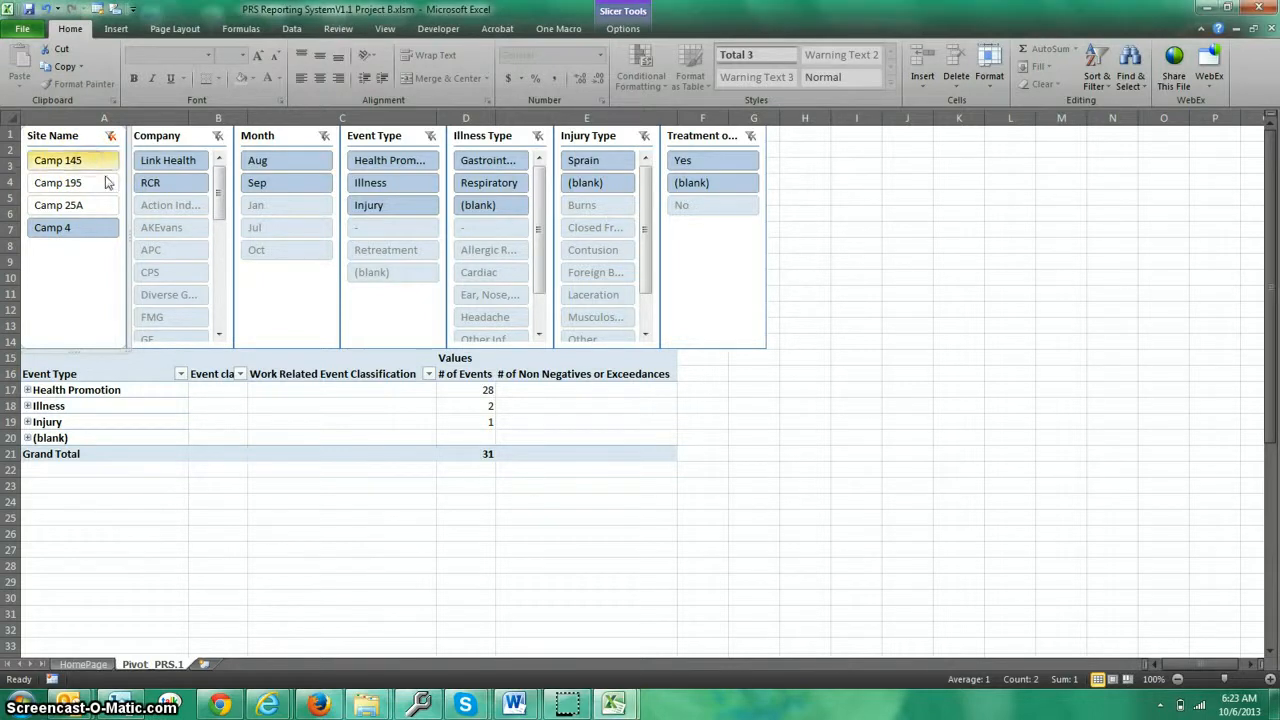
ctrl+click(91, 168)
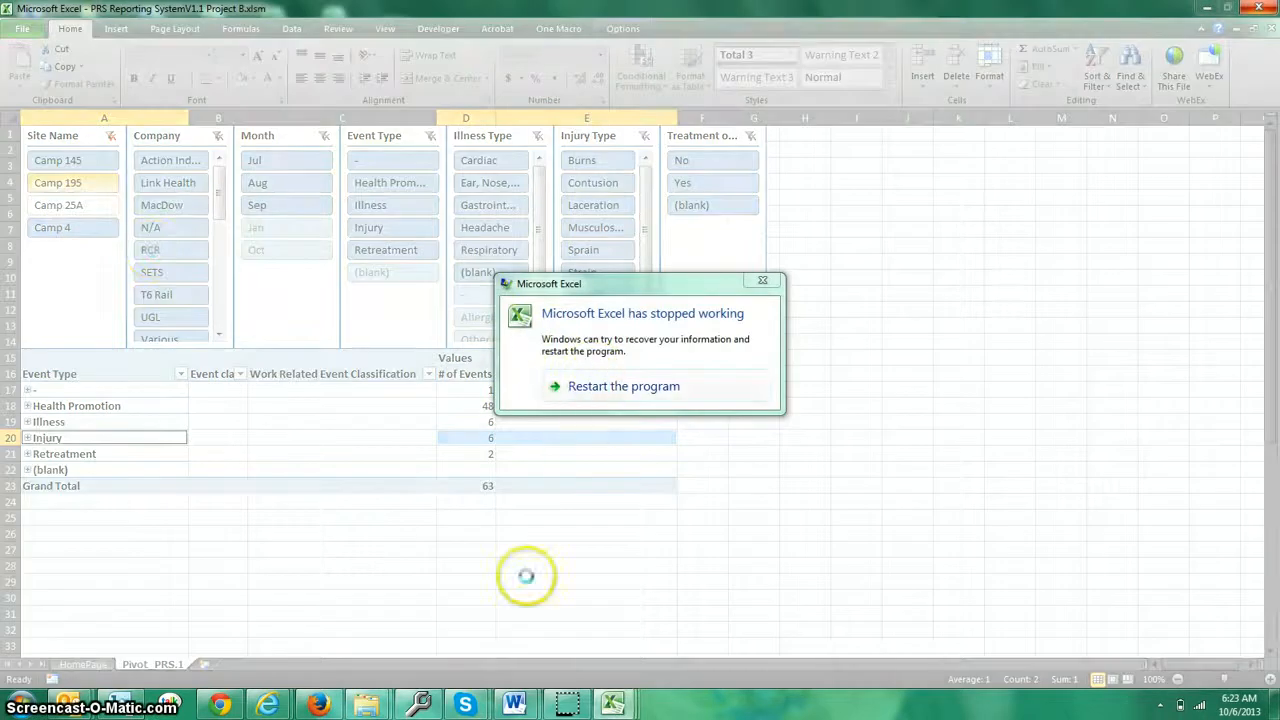
mouse_move(566, 705)
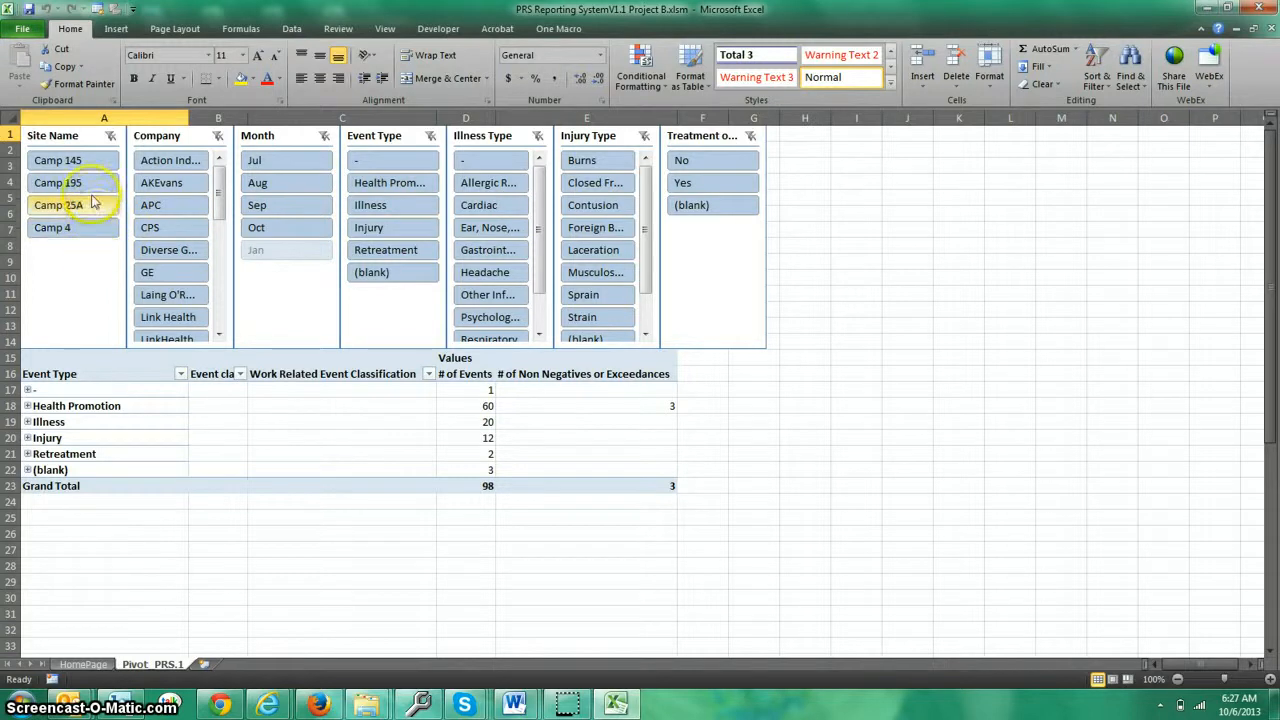
Filter the pivot to the combined events of Camp 145, Camp 195 and Camp 4
click(83, 166)
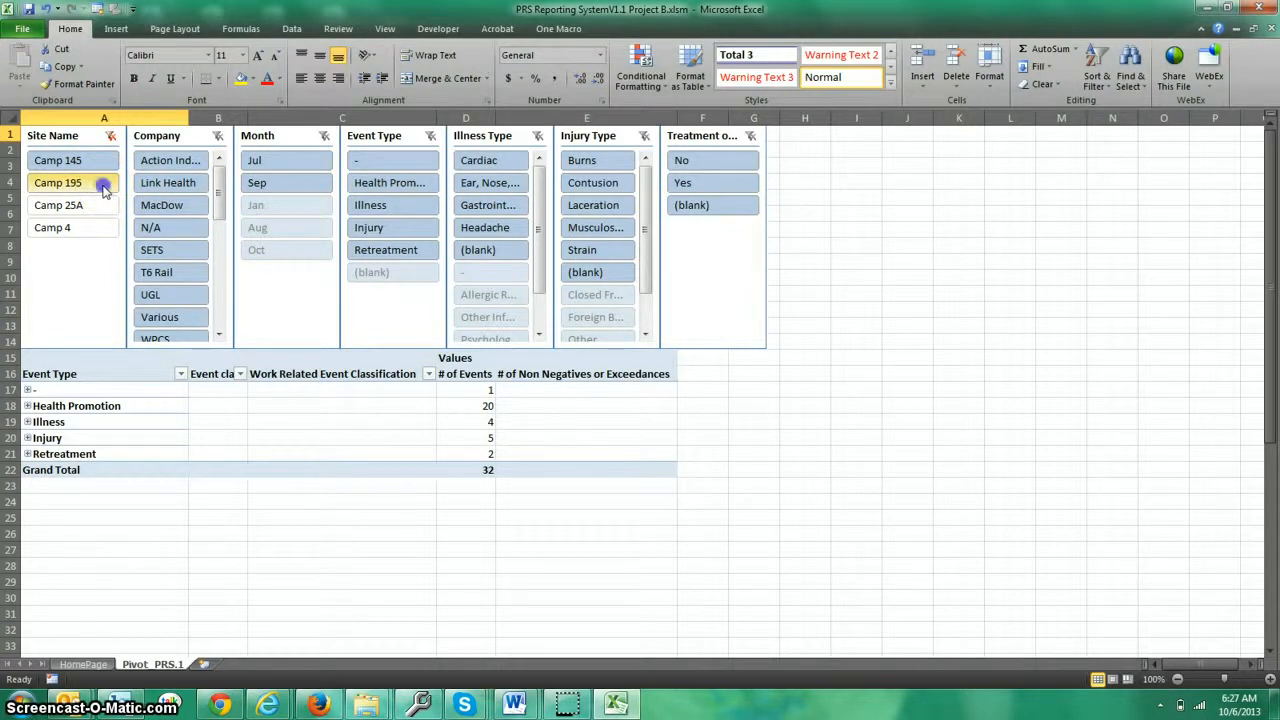
ctrl+click(104, 190)
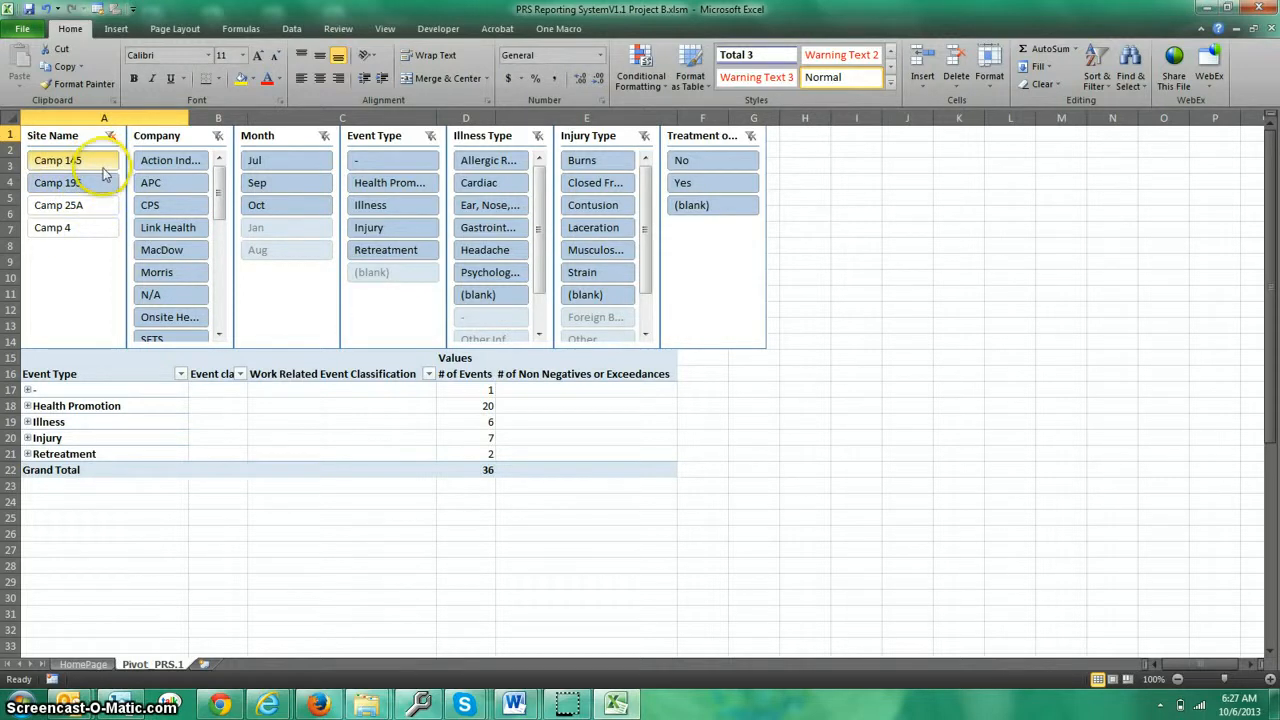
mouse_move(481, 470)
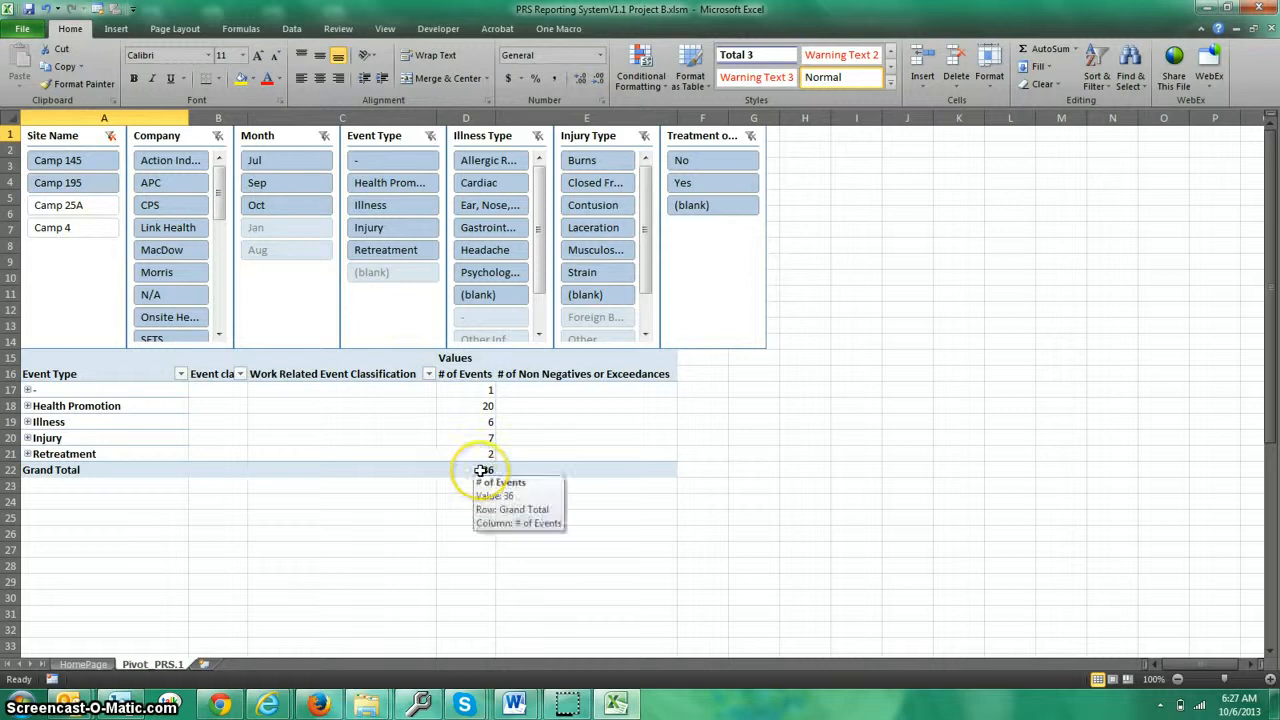
ctrl+click(73, 228)
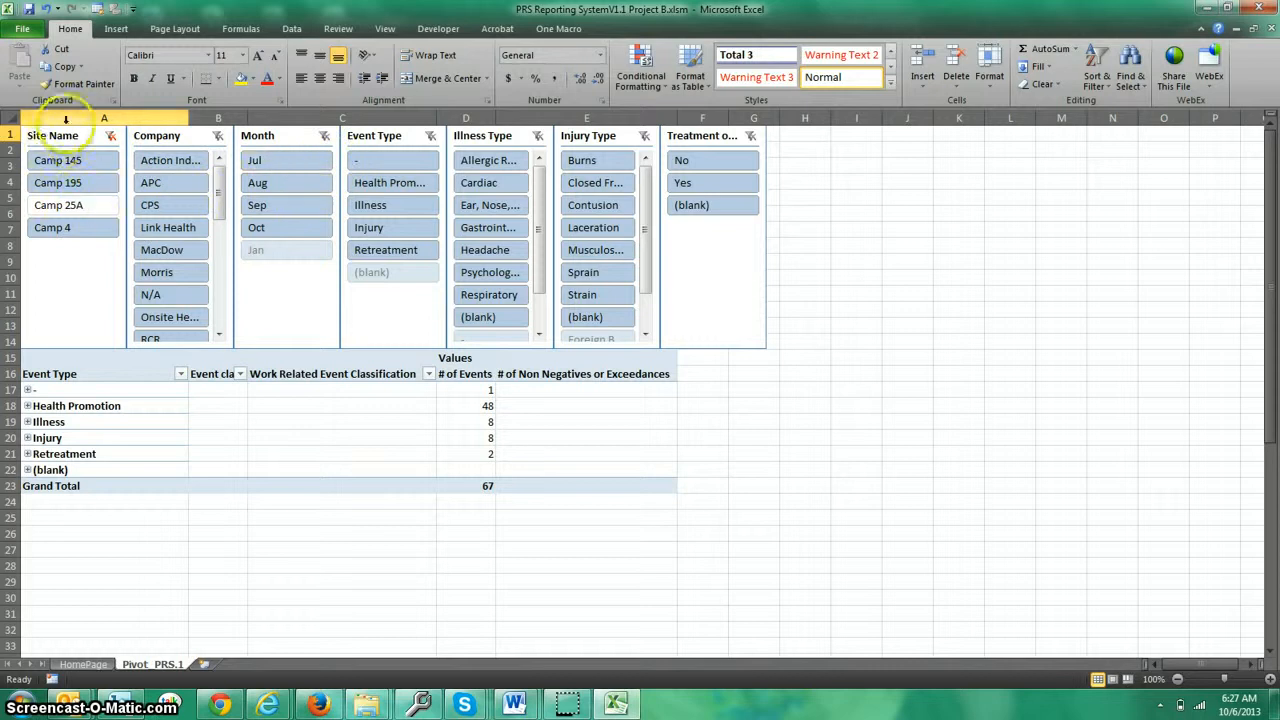
ctrl+click(86, 205)
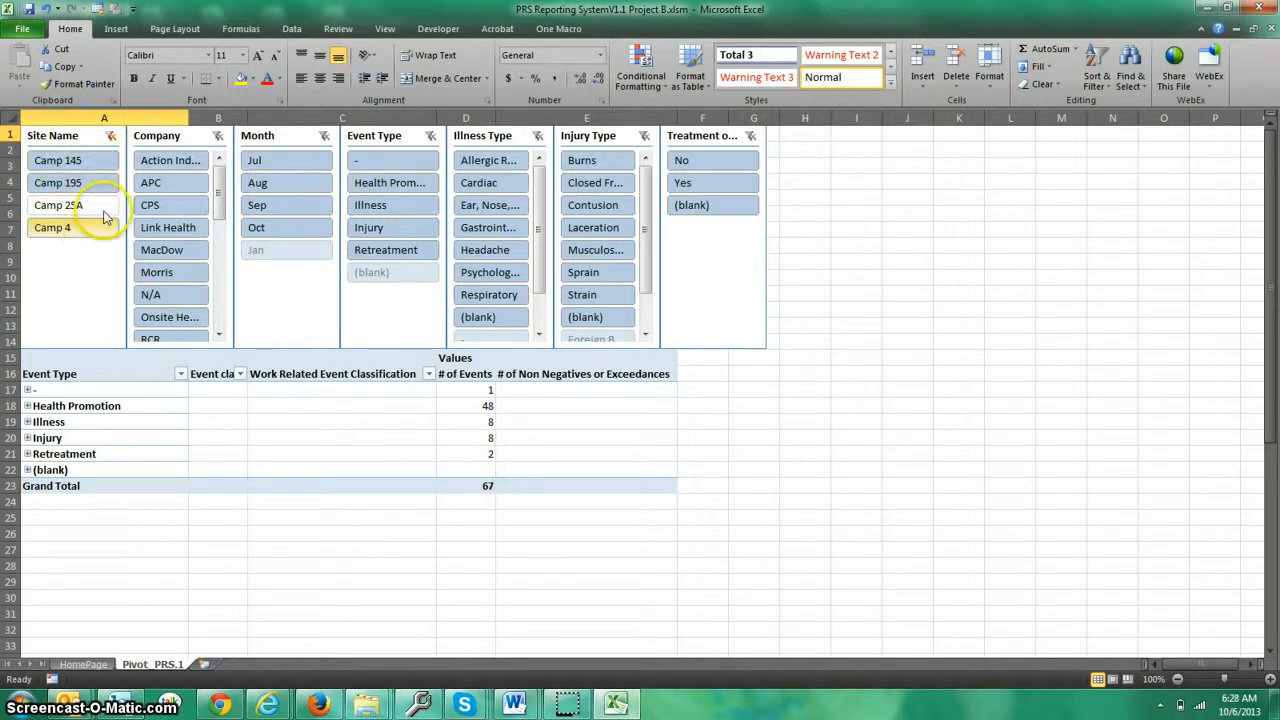
Filter the pivot's month to Jul and add Aug to compare the events of the selected camps
click(312, 170)
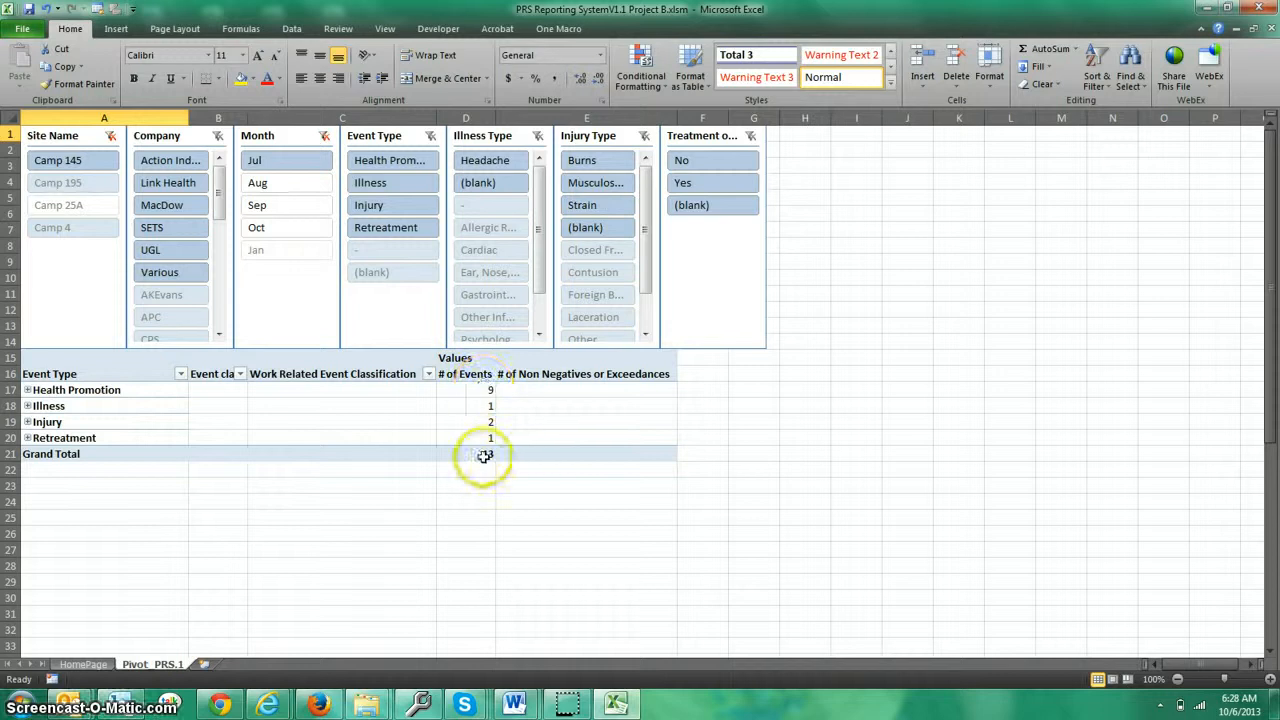
click(92, 163)
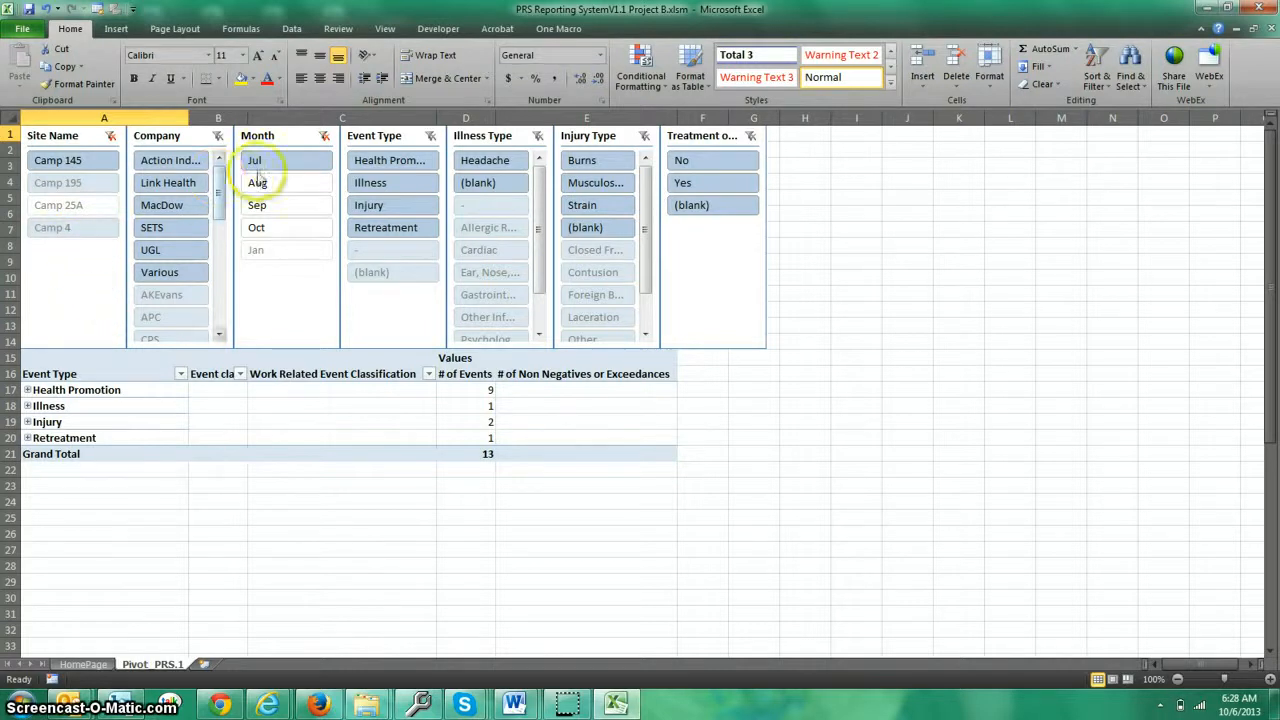
ctrl+click(97, 193)
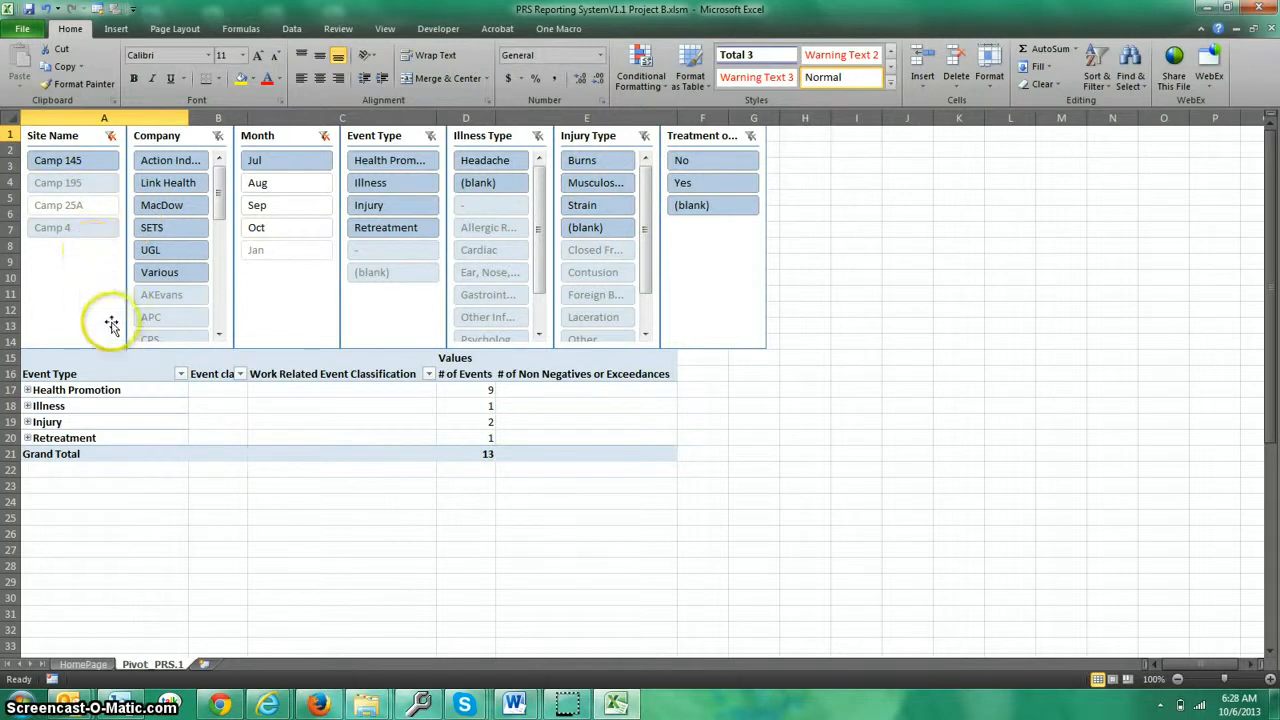
ctrl+click(289, 184)
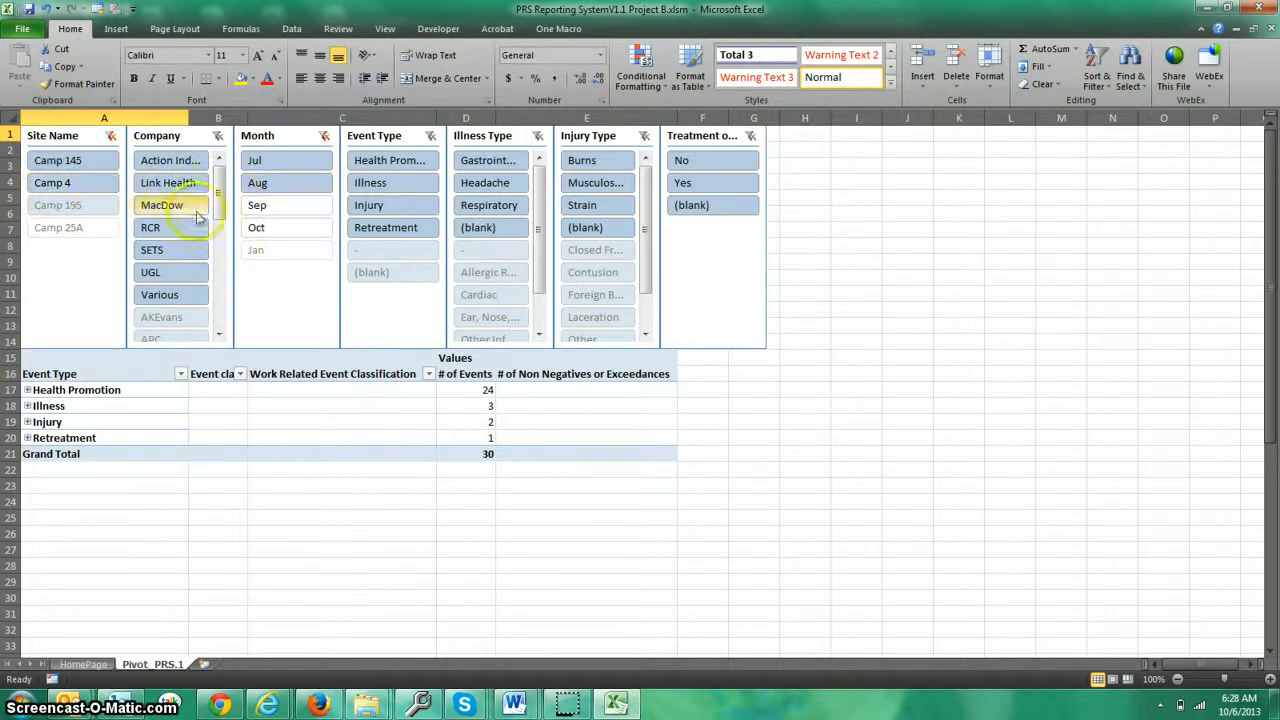
Restrict the pivot to the month Aug and the site Camp 4, and review its events
click(268, 184)
click(100, 161)
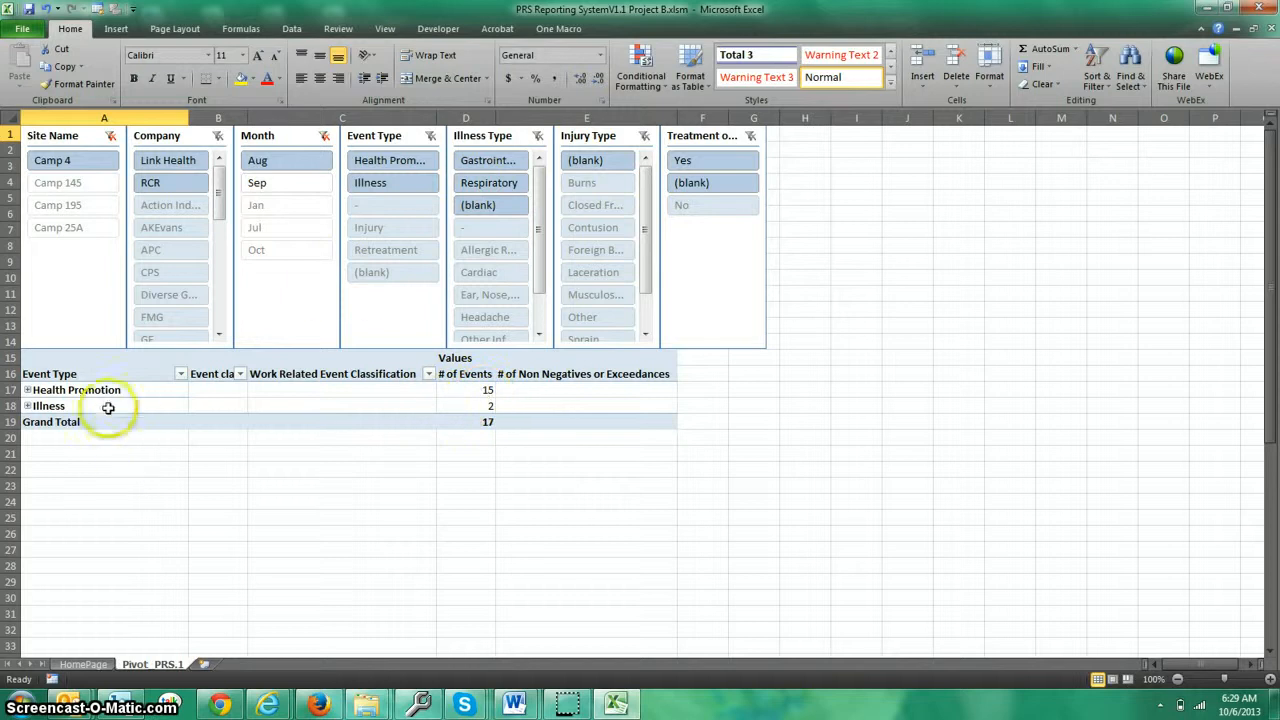
mouse_move(524, 408)
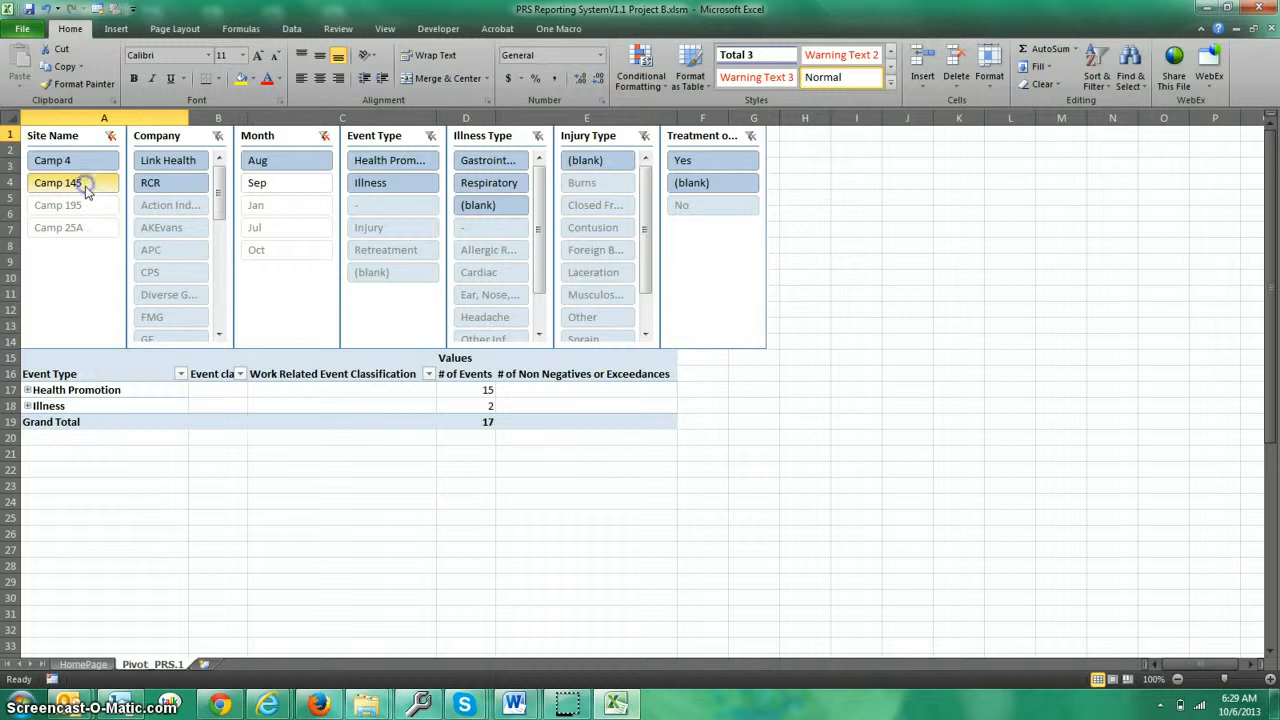
Include all four camps in the site filter and add the remaining months, including Sep and Oct, to the month filter
ctrl+click(105, 233)
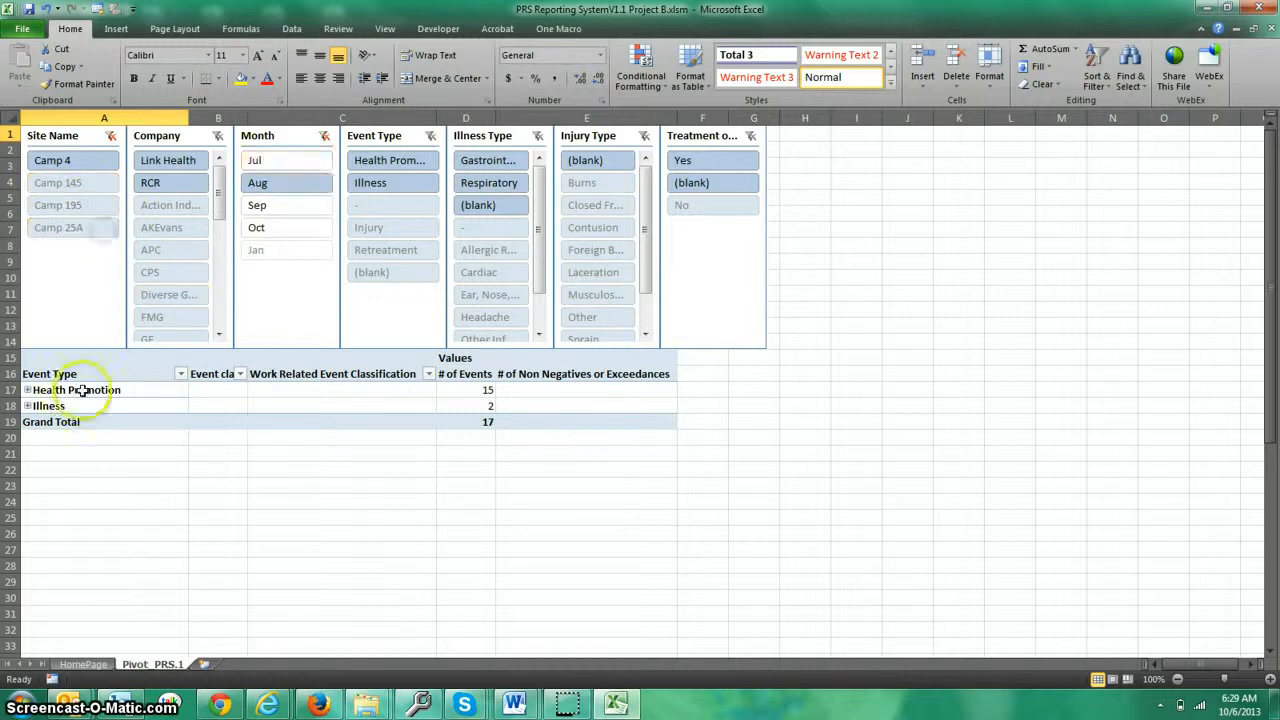
ctrl+click(304, 207)
ctrl+click(305, 230)
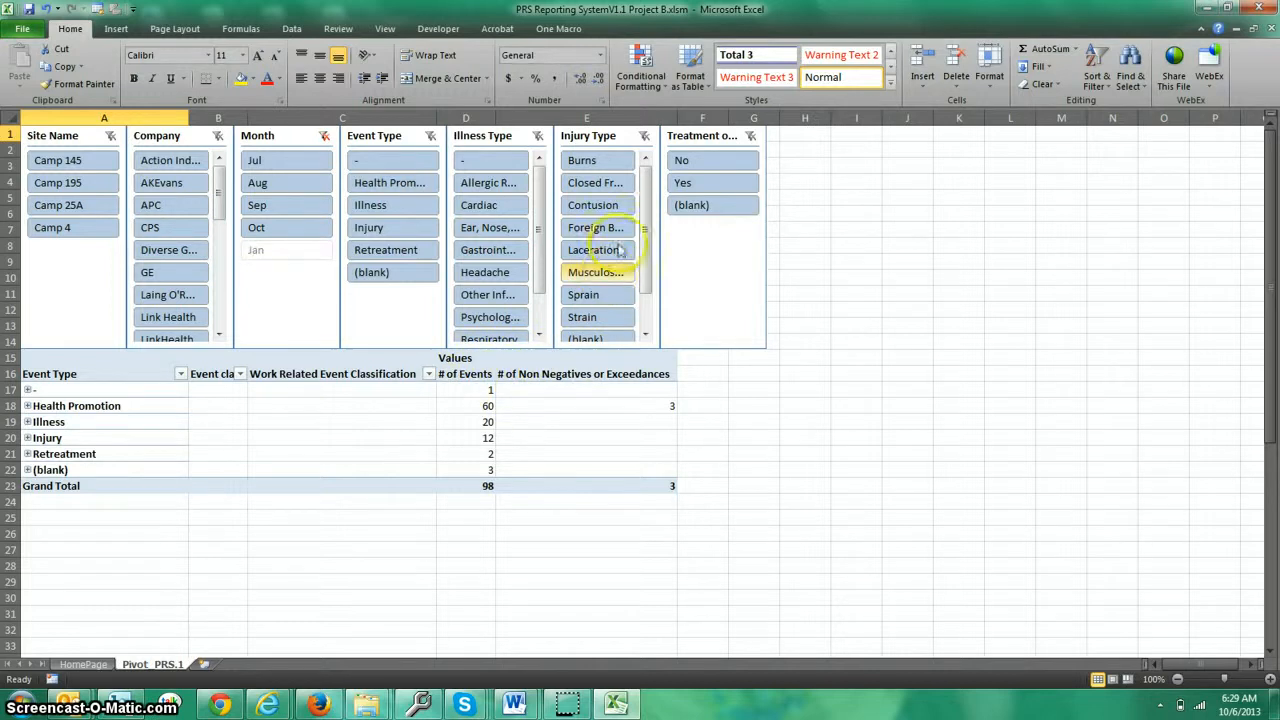
Limit the injury types to Burns, Closed Fr..., Contusion and Foreign B..., and exclude Sep from the month filter
mouse_move(648, 182)
mouse_down()
mouse_move(648, 225)
mouse_move(650, 180)
mouse_up()
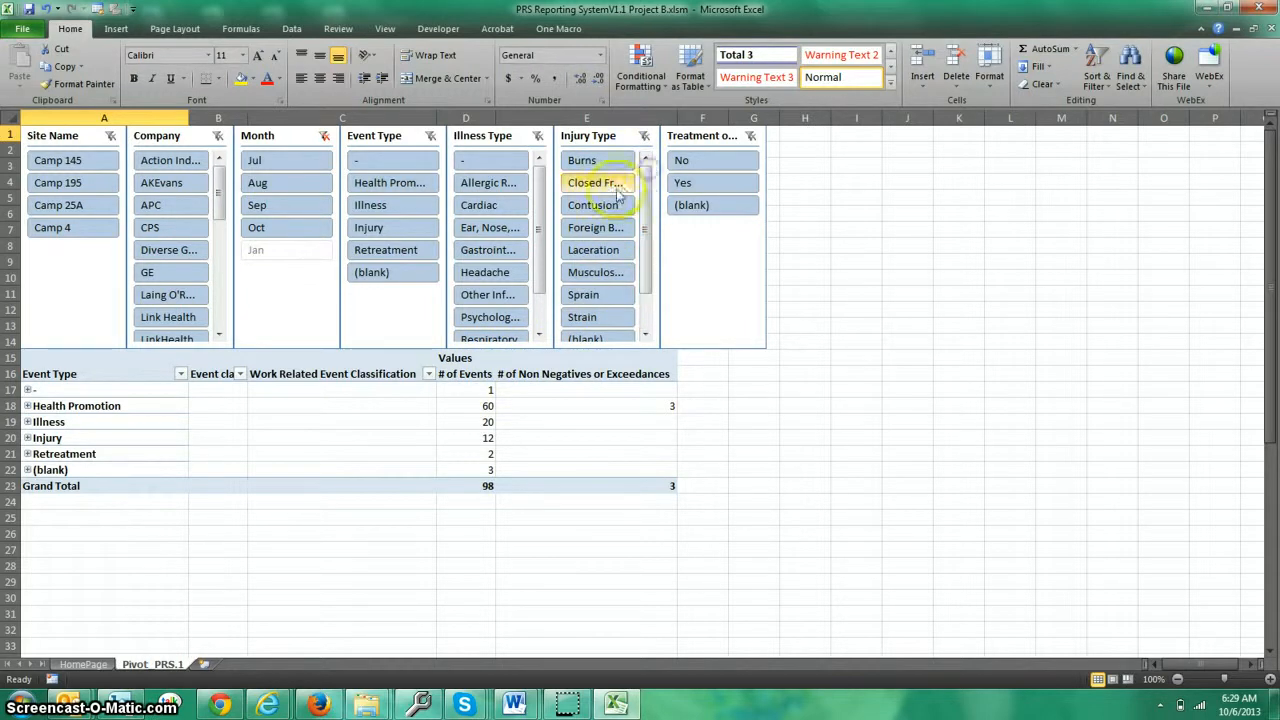
click(584, 161)
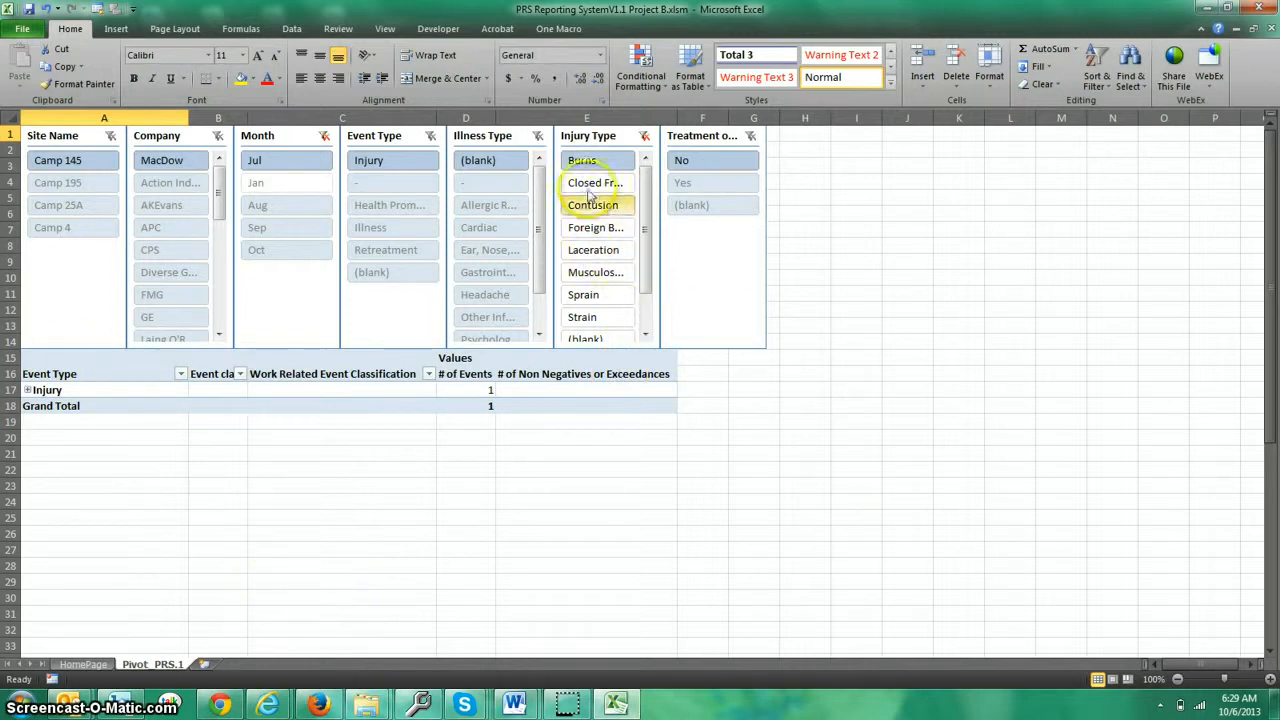
ctrl+click(592, 186)
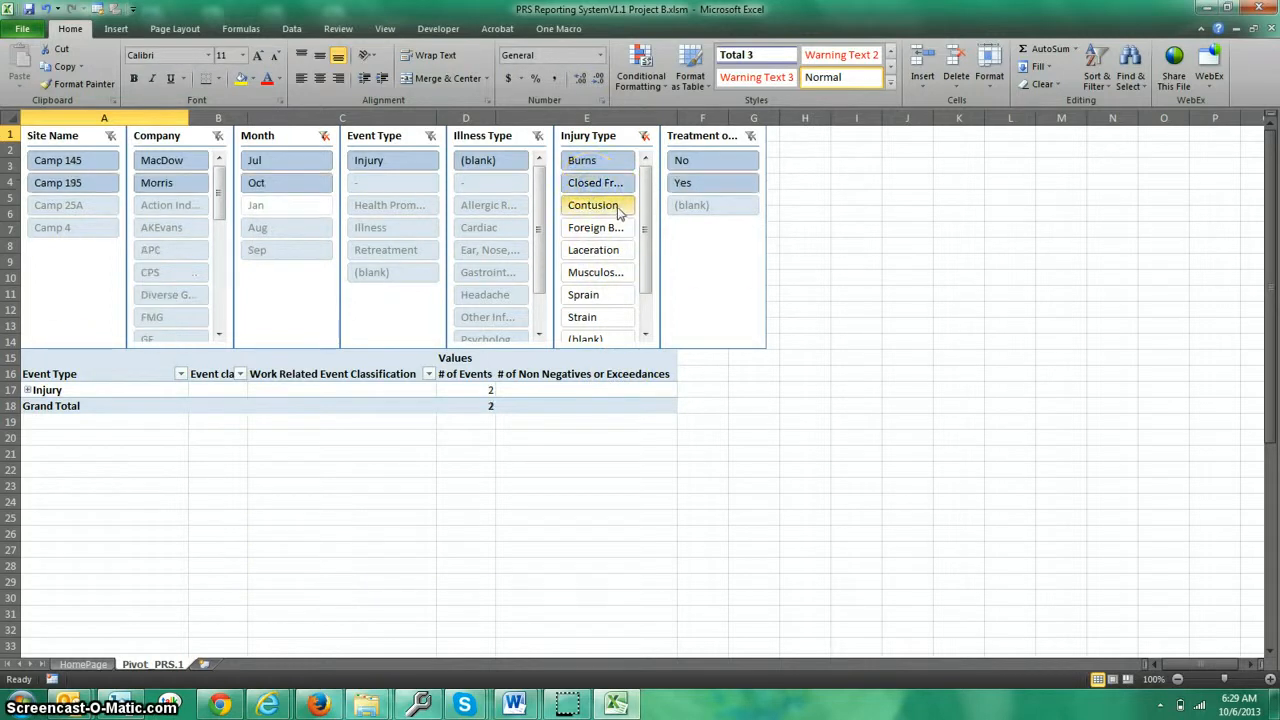
ctrl+click(618, 213)
ctrl+click(608, 232)
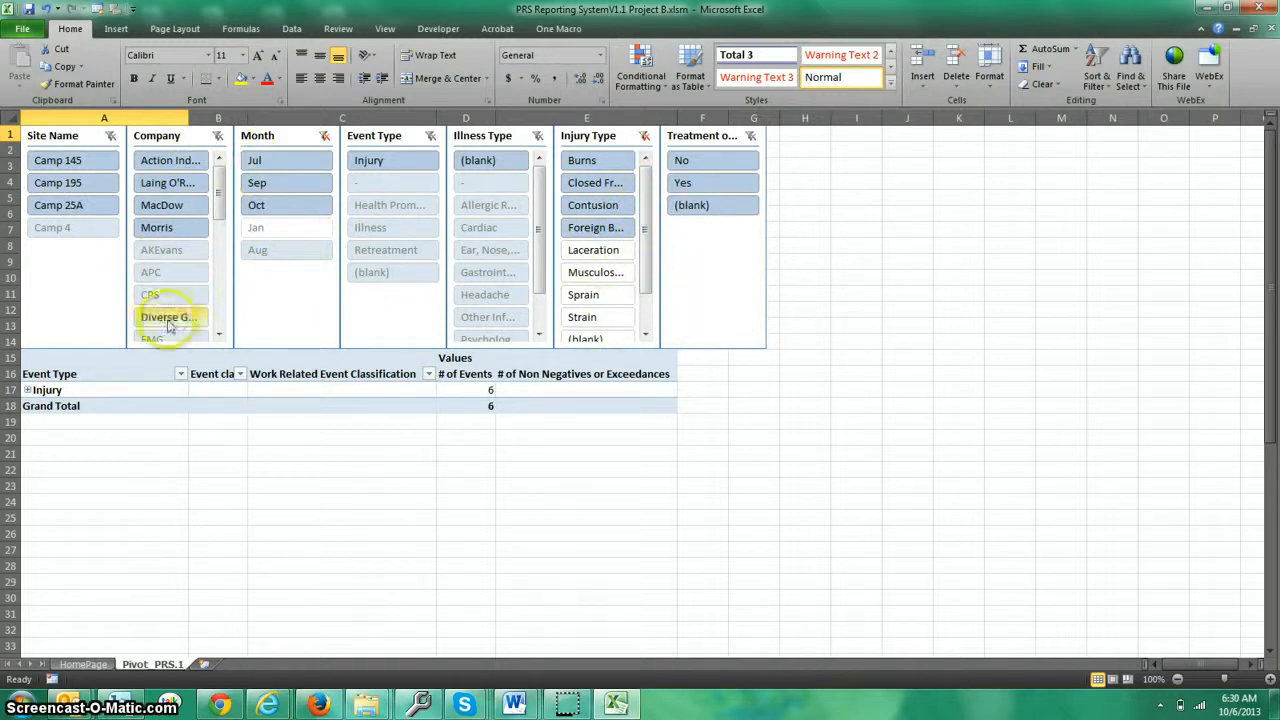
ctrl+click(272, 185)
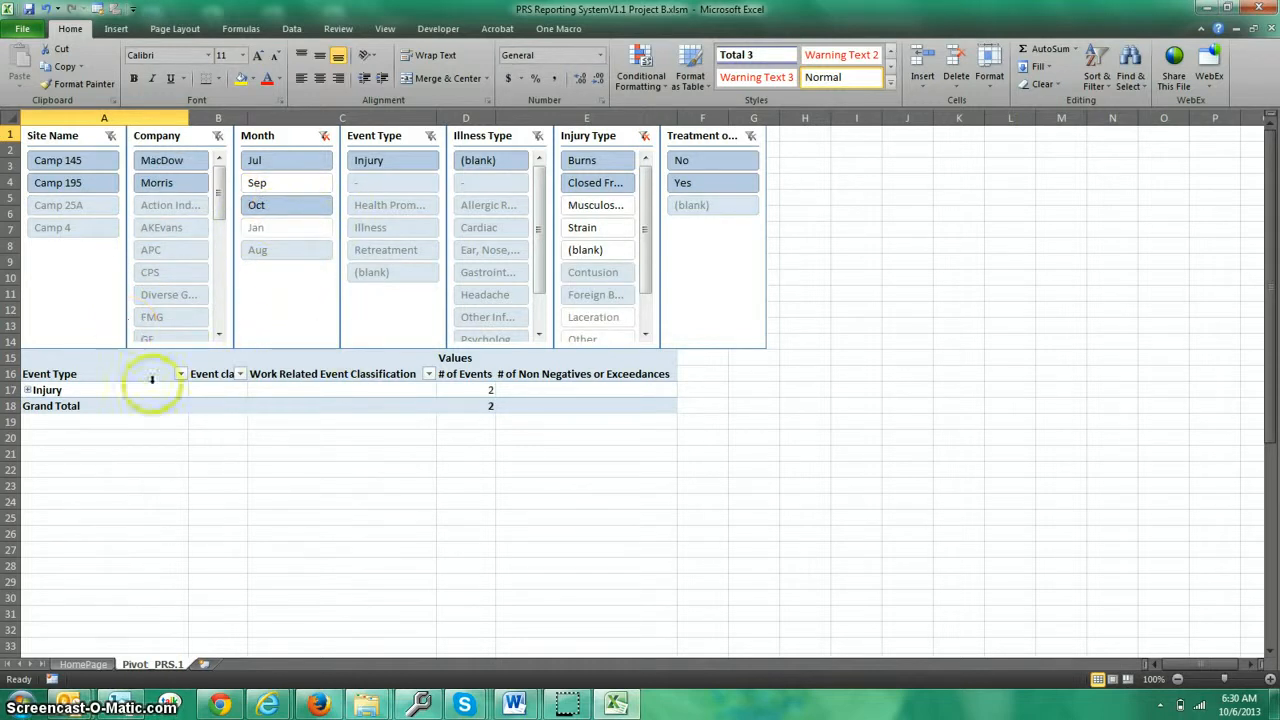
Examine the fields available for the pivot table, including Injury Type, and the areas they can be placed in
click(82, 391)
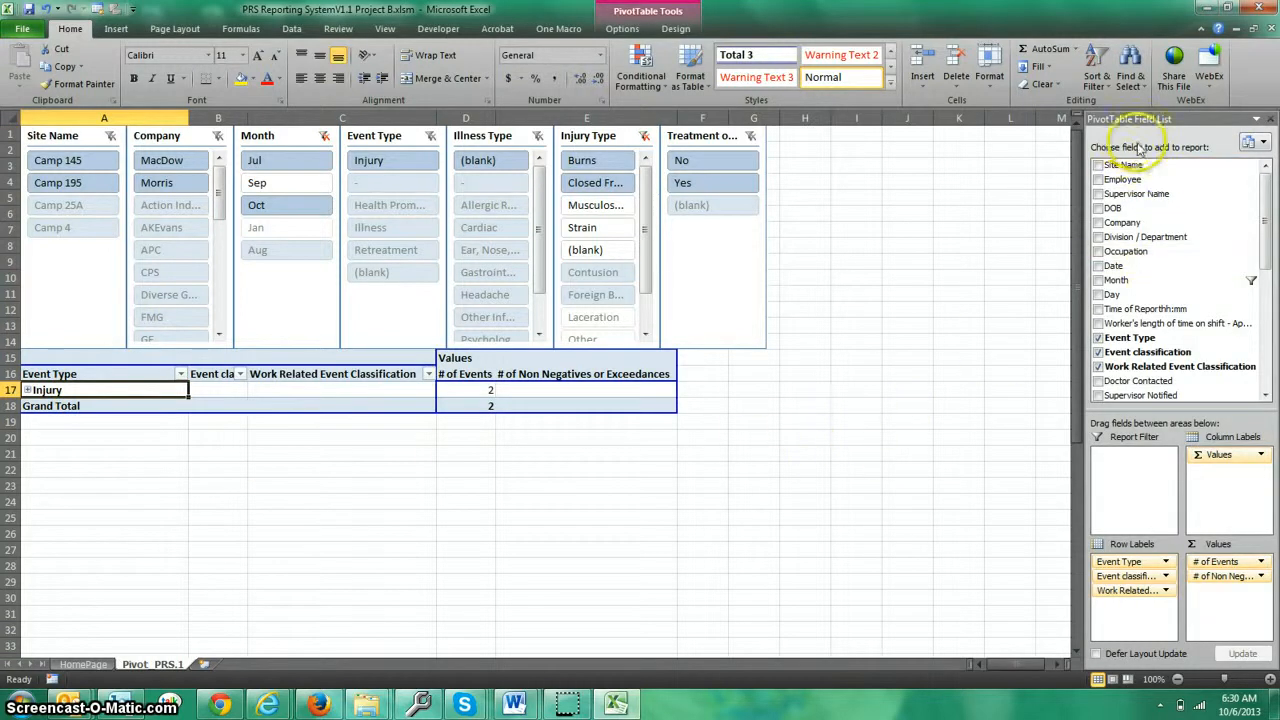
mouse_move(1265, 197)
mouse_down()
mouse_move(1265, 310)
mouse_move(1262, 179)
mouse_up()
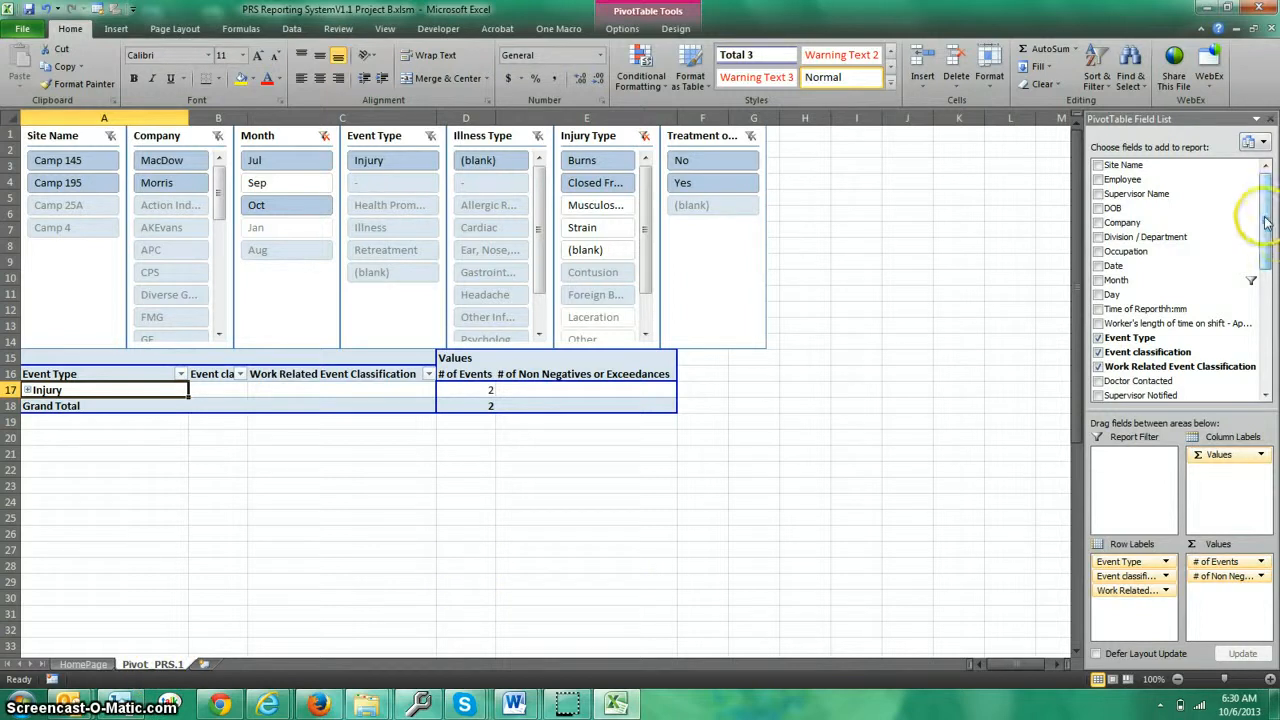
drag(1265, 220, 1272, 342)
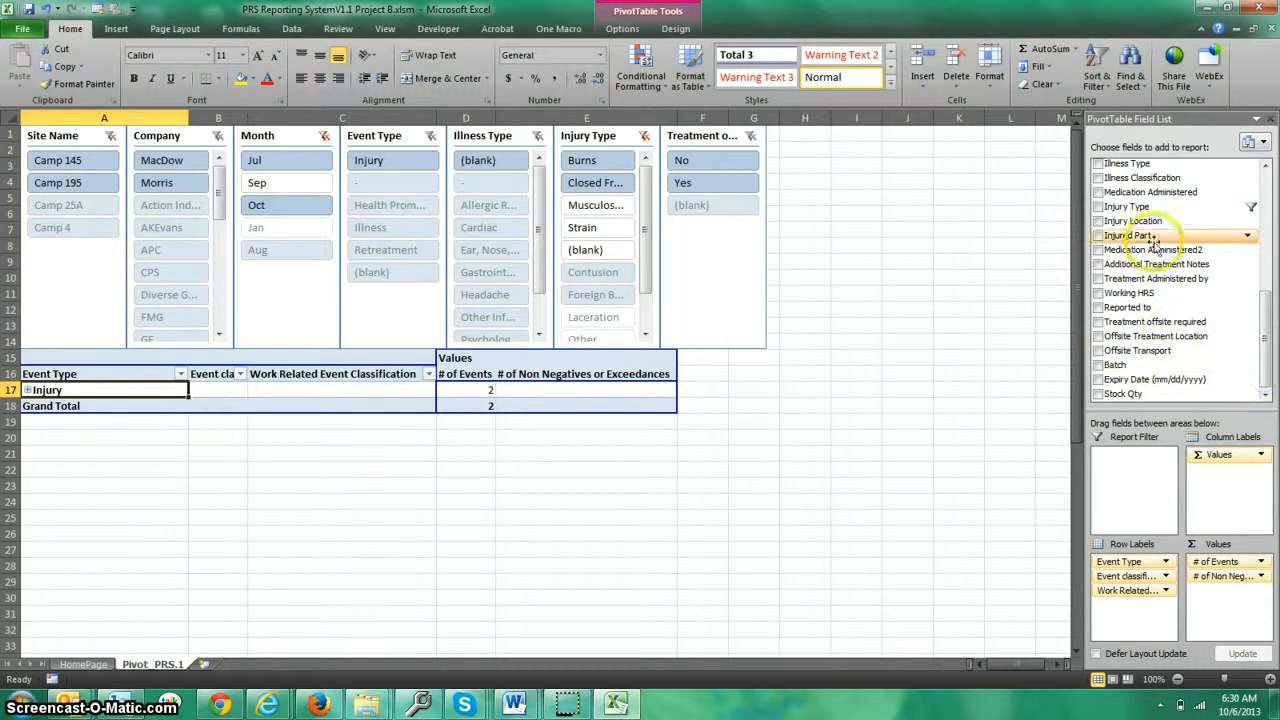
click(1127, 210)
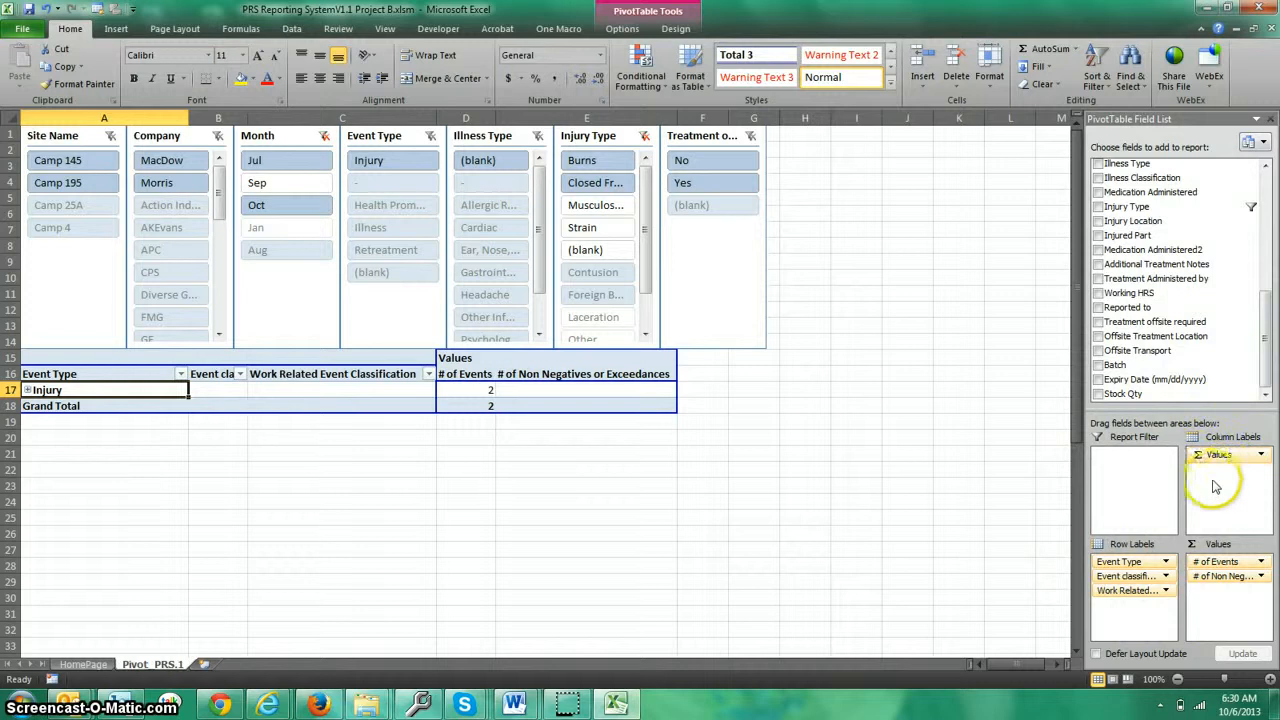
click(214, 378)
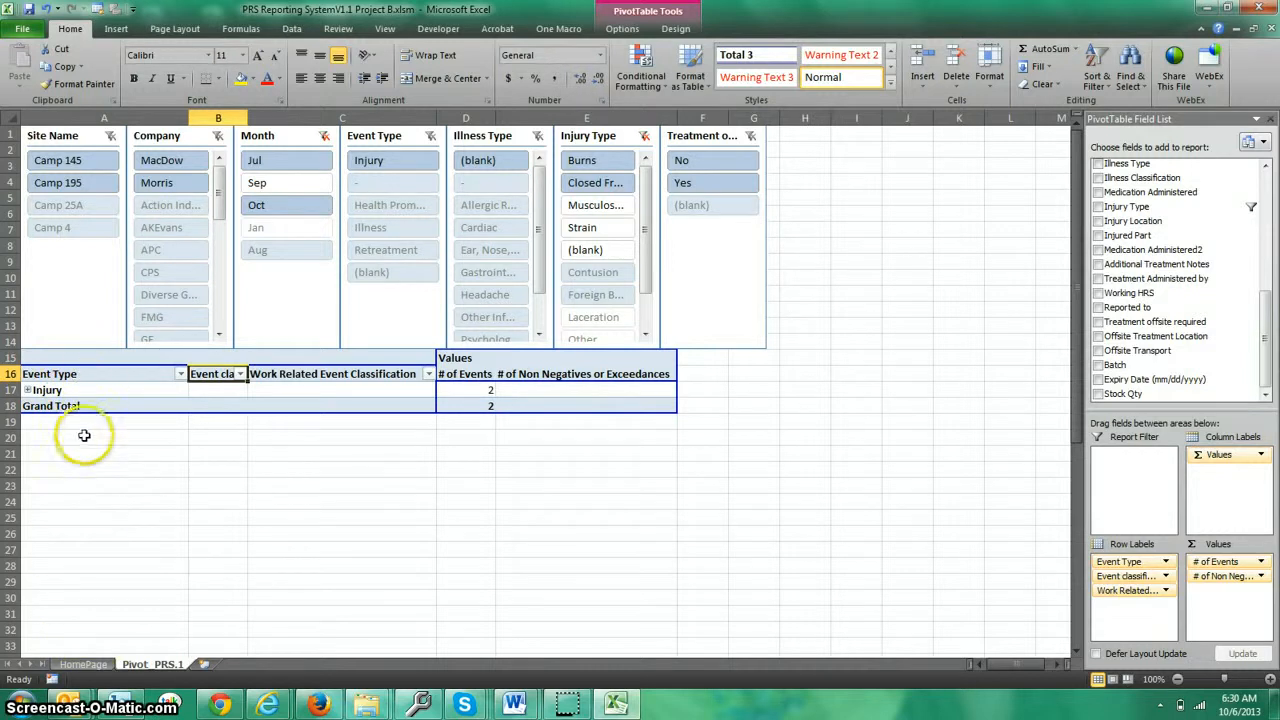
drag(84, 424, 67, 606)
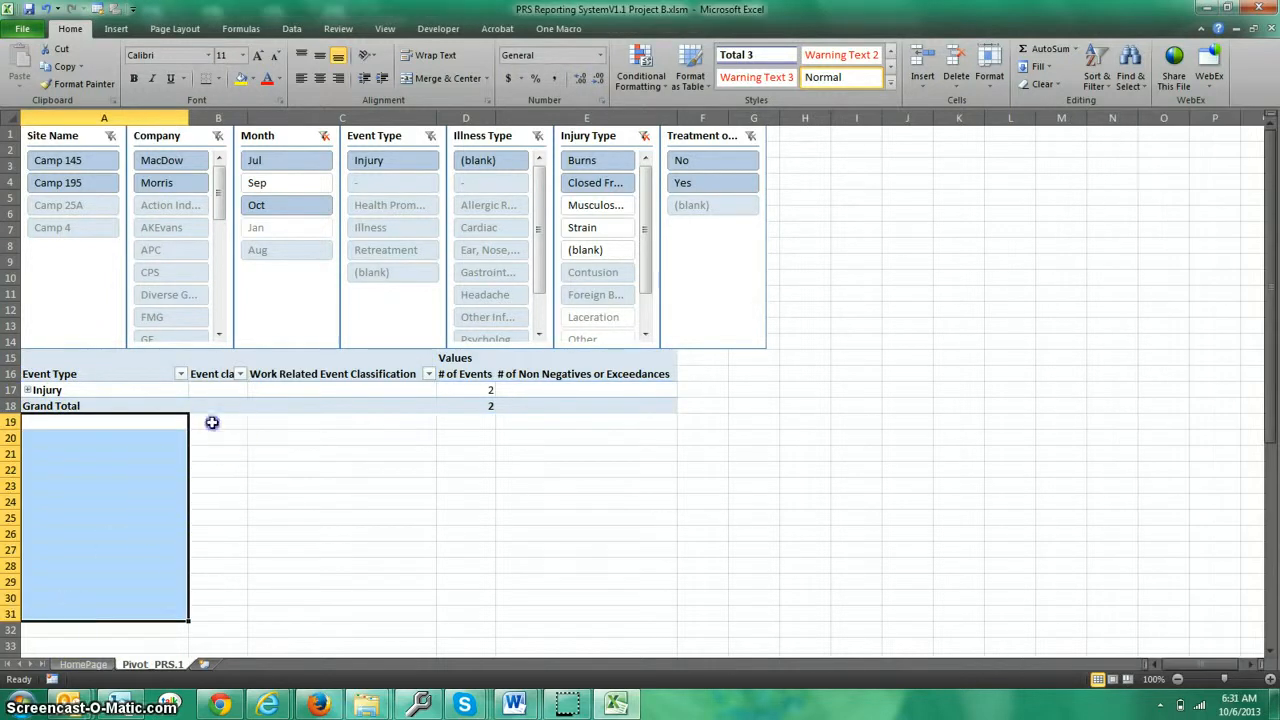
drag(206, 423, 571, 414)
drag(212, 440, 533, 576)
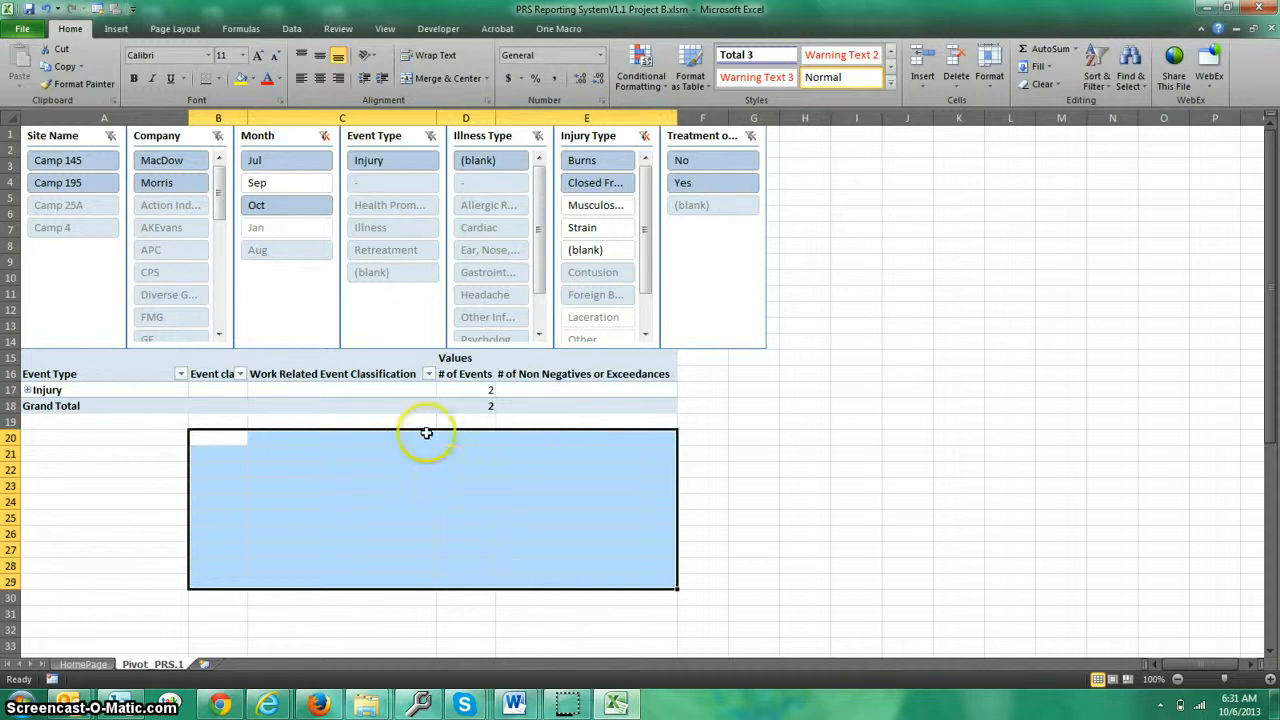
Select the # of Events value of the Injury row in the pivot table
click(357, 388)
click(490, 390)
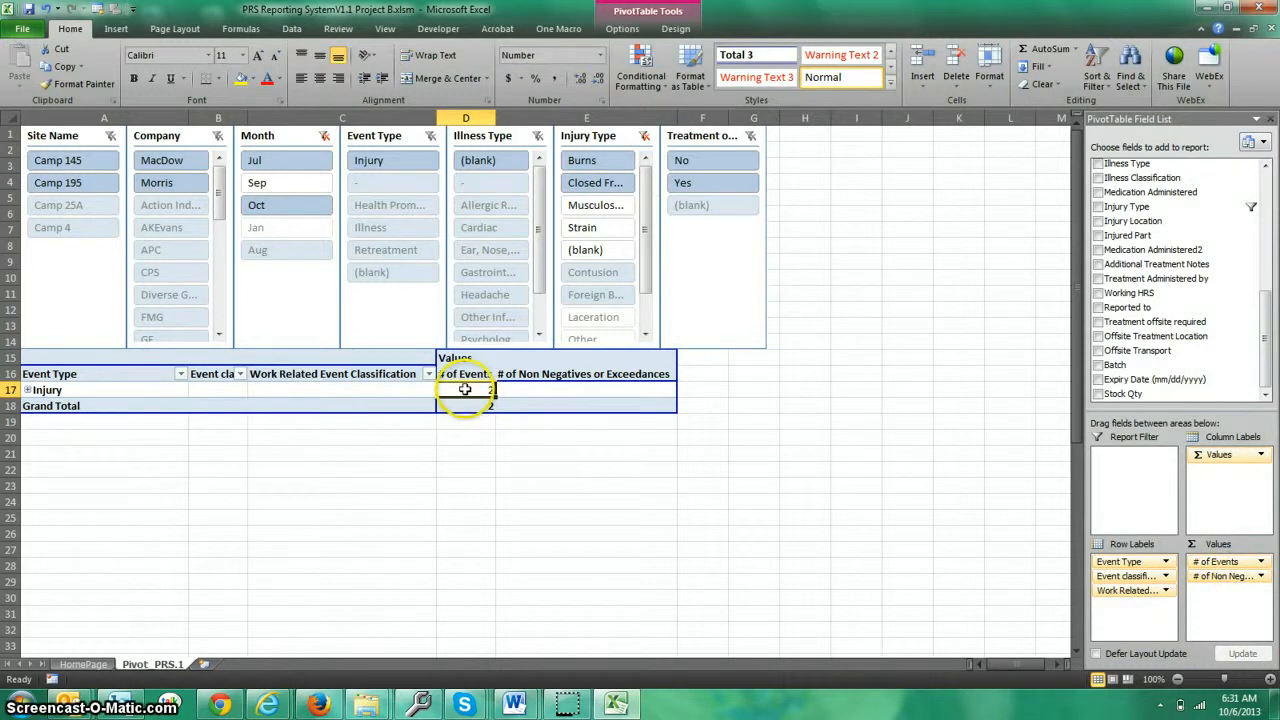
click(240, 389)
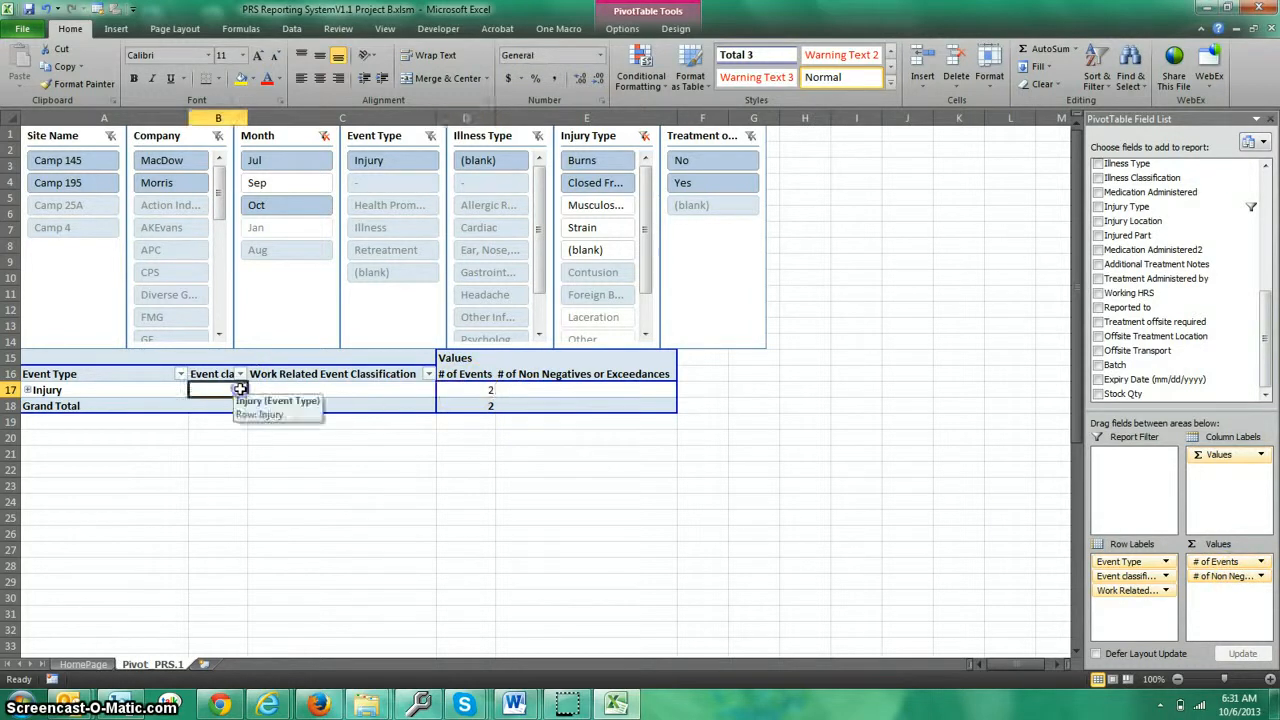
click(303, 401)
click(310, 386)
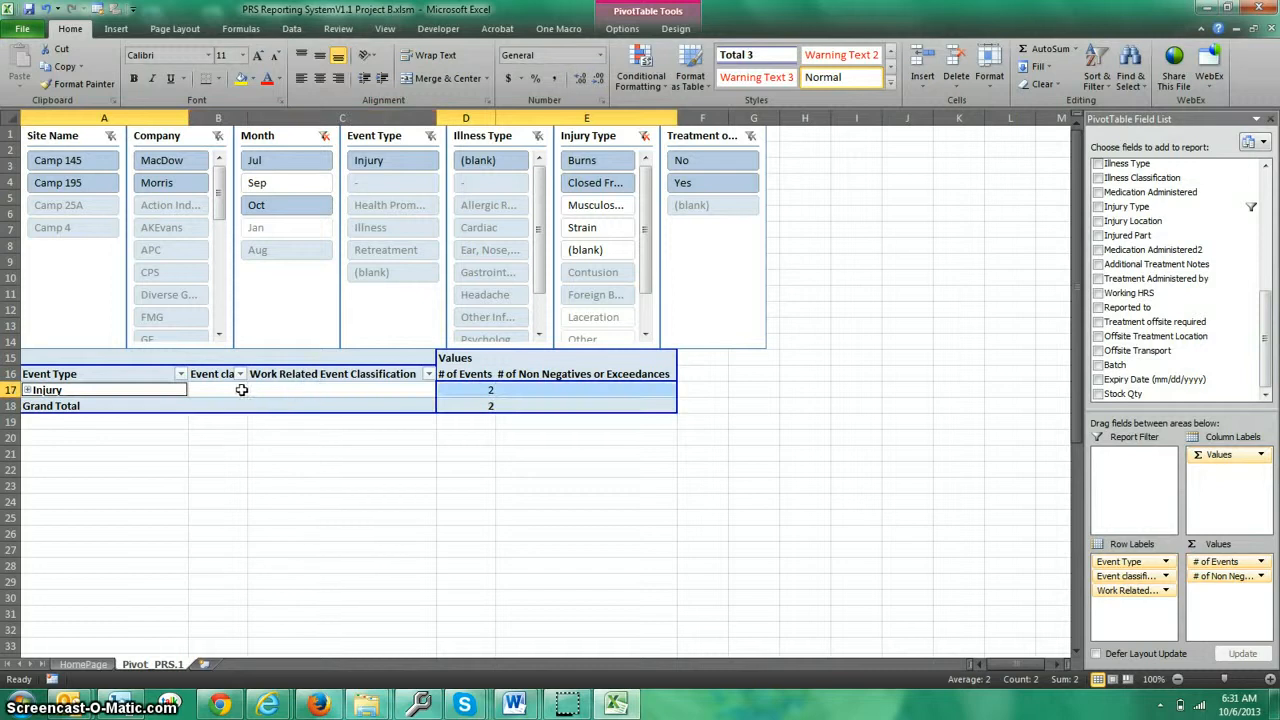
click(234, 385)
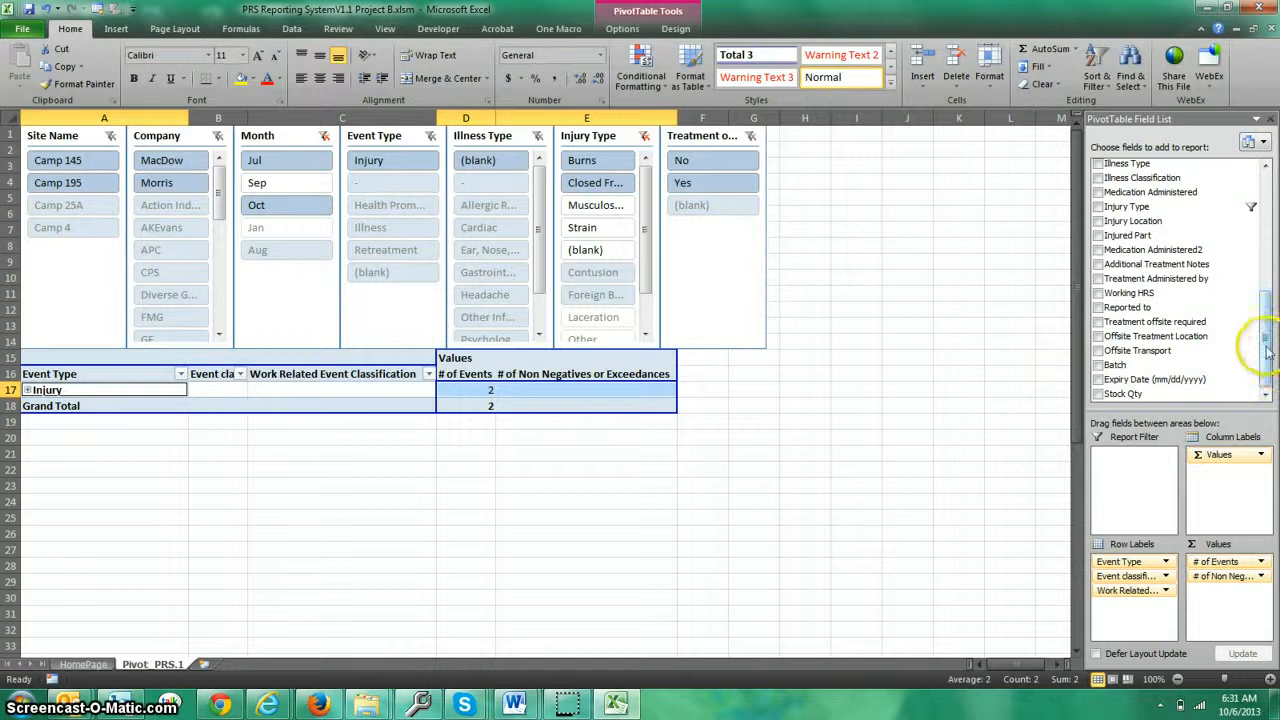
Add Company to the pivot's row labels, place it directly after Event Type, and take it out again
drag(1267, 351, 1251, 220)
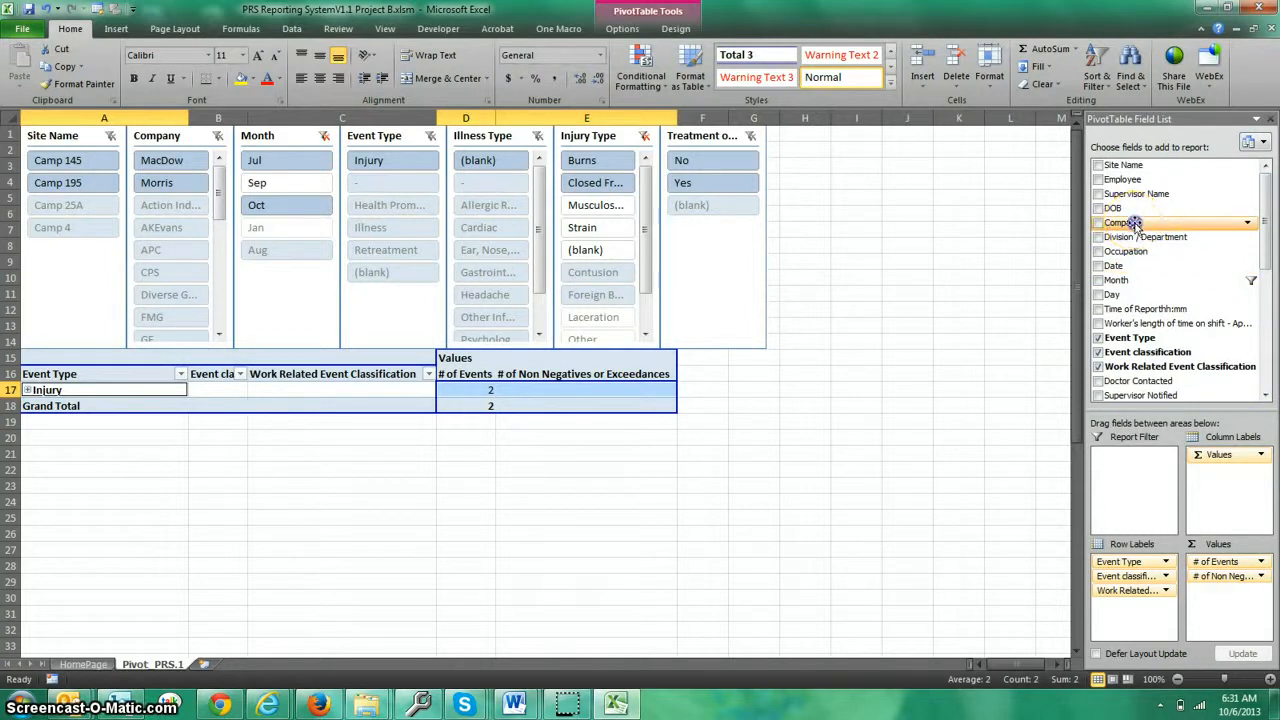
drag(1135, 224, 1141, 621)
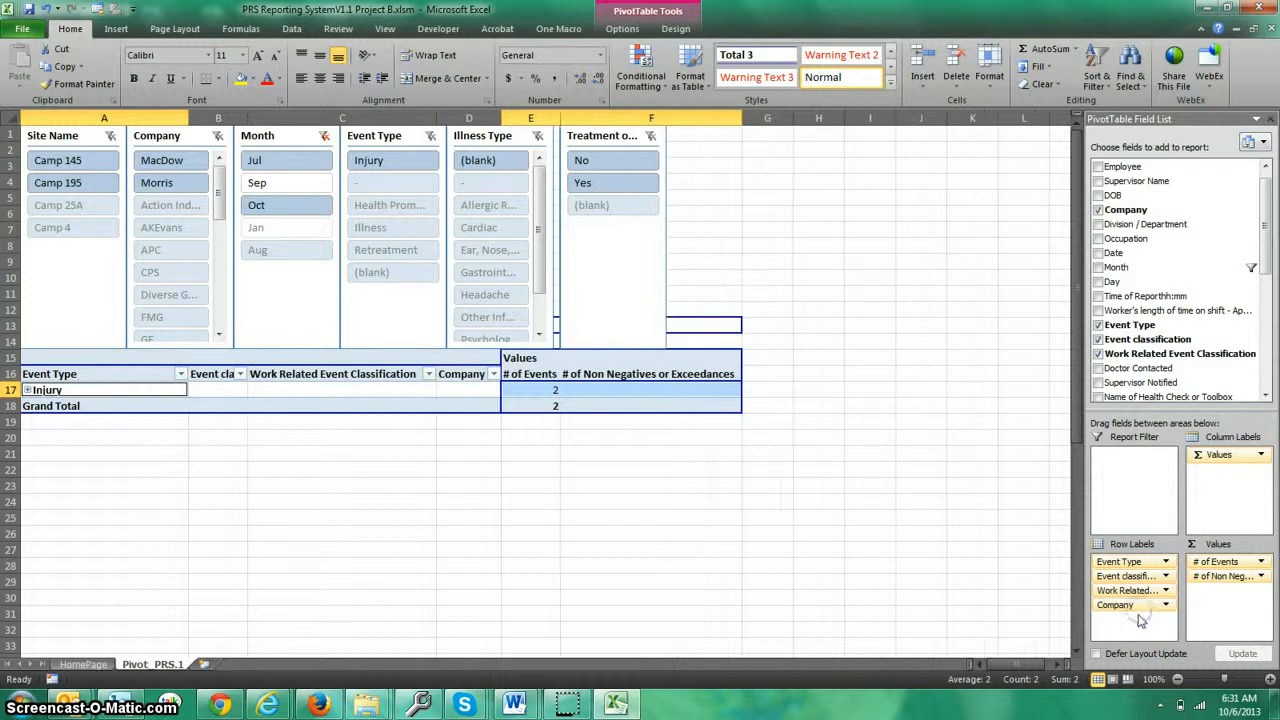
click(468, 378)
drag(468, 378, 242, 386)
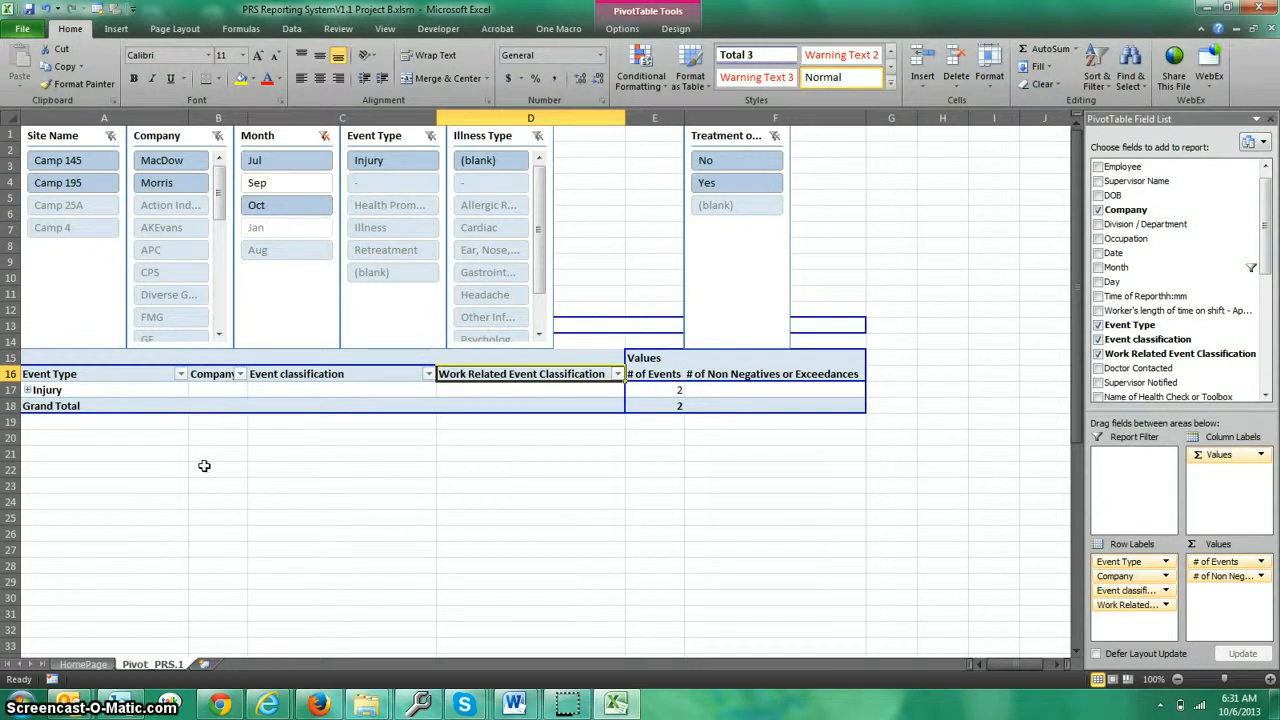
drag(1115, 576, 947, 578)
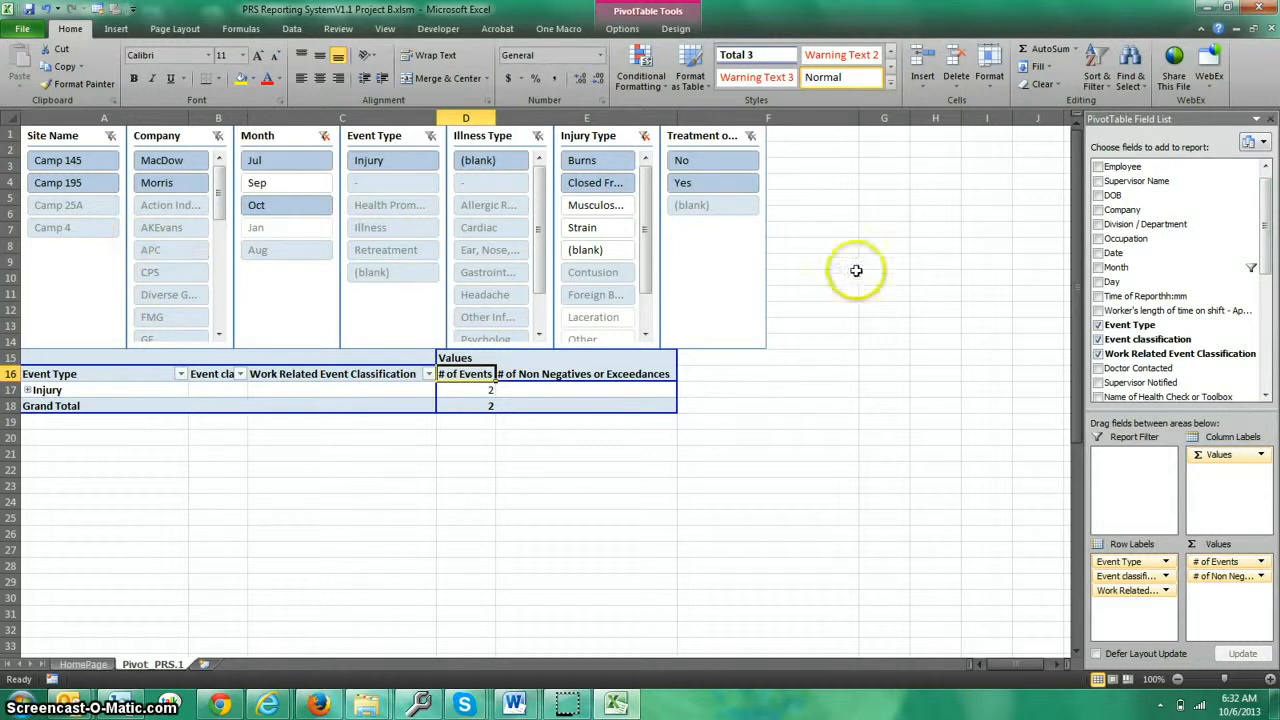
Add Company as the last row label, after Work Related Event Classification, and remove it from the pivot table again
drag(1122, 210, 1154, 636)
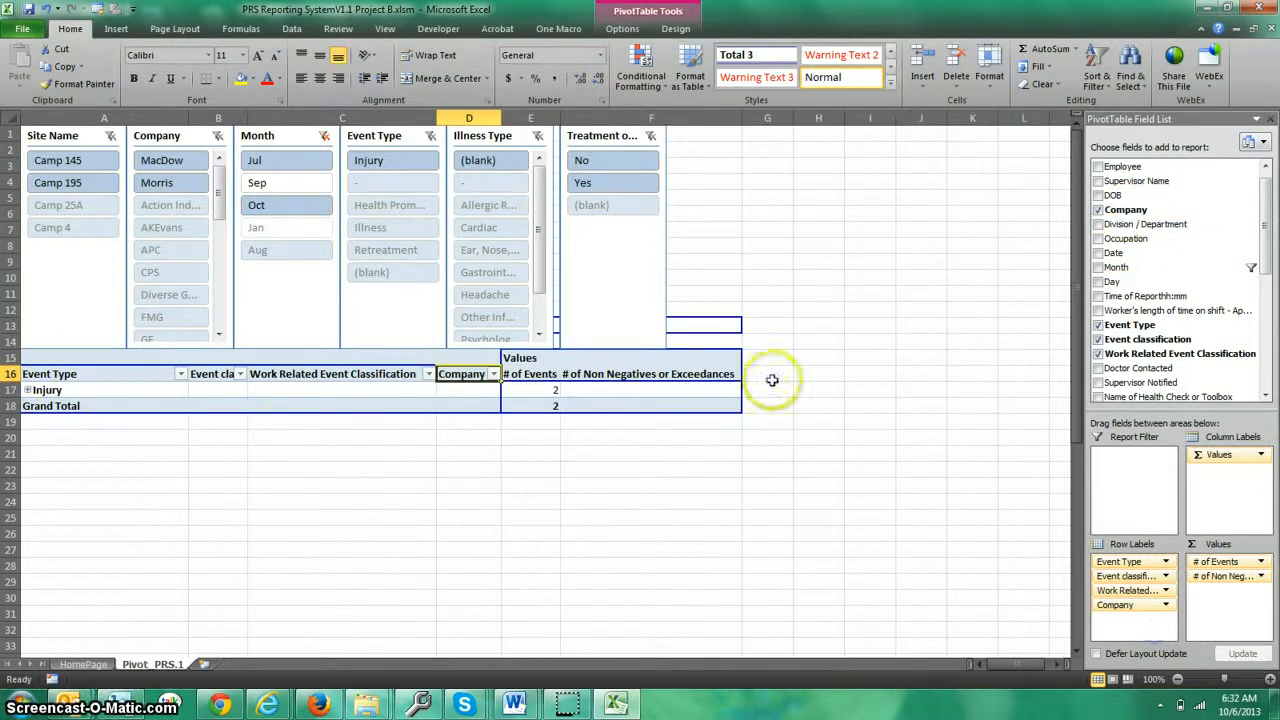
drag(46, 427, 674, 443)
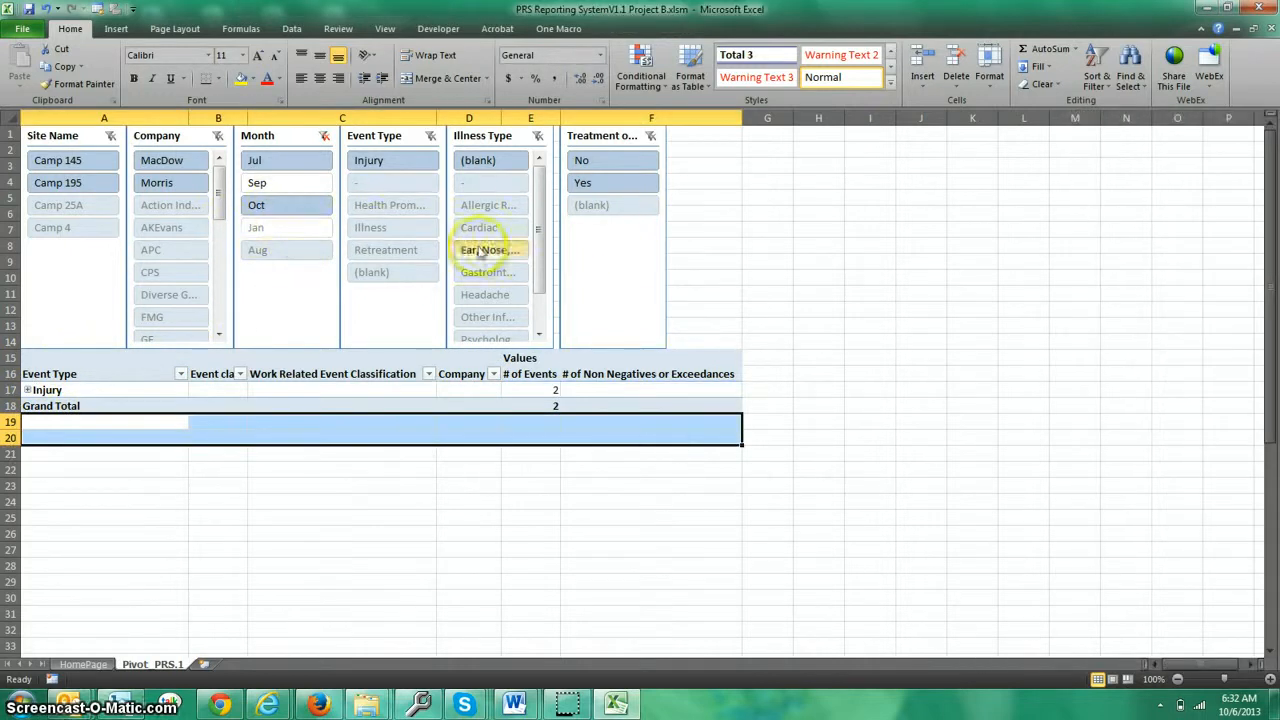
click(345, 391)
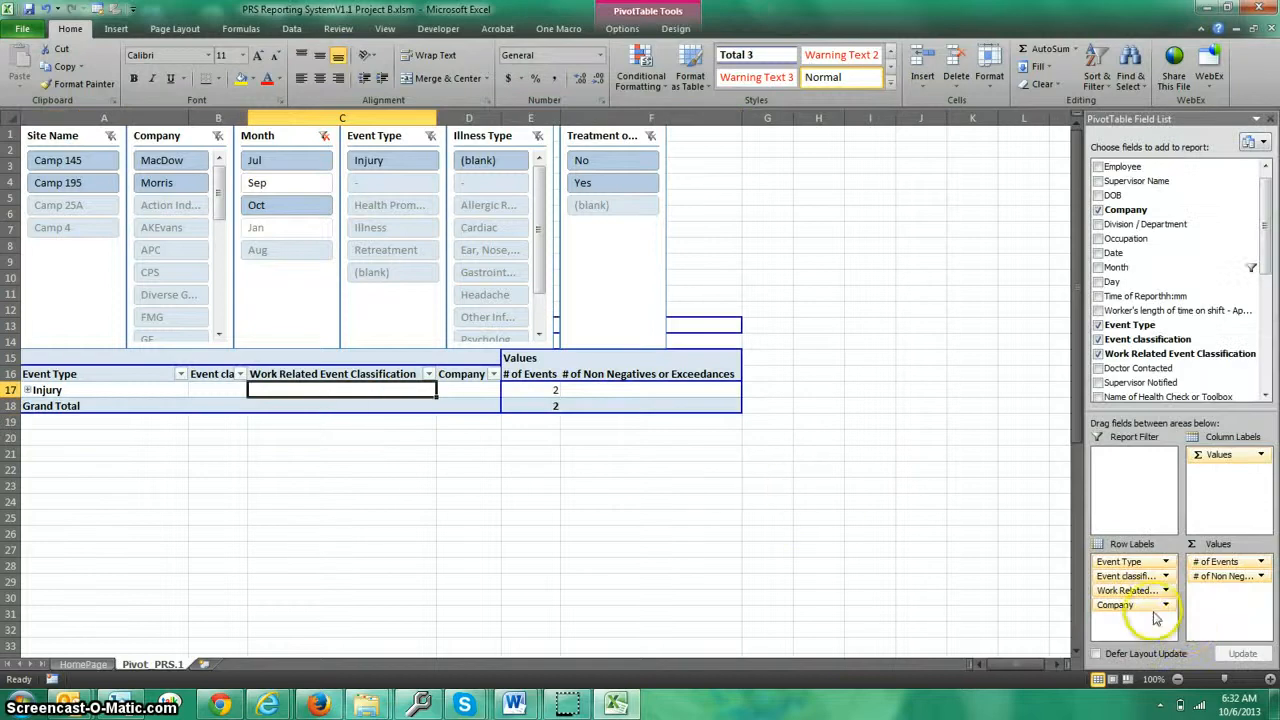
drag(1153, 612, 989, 572)
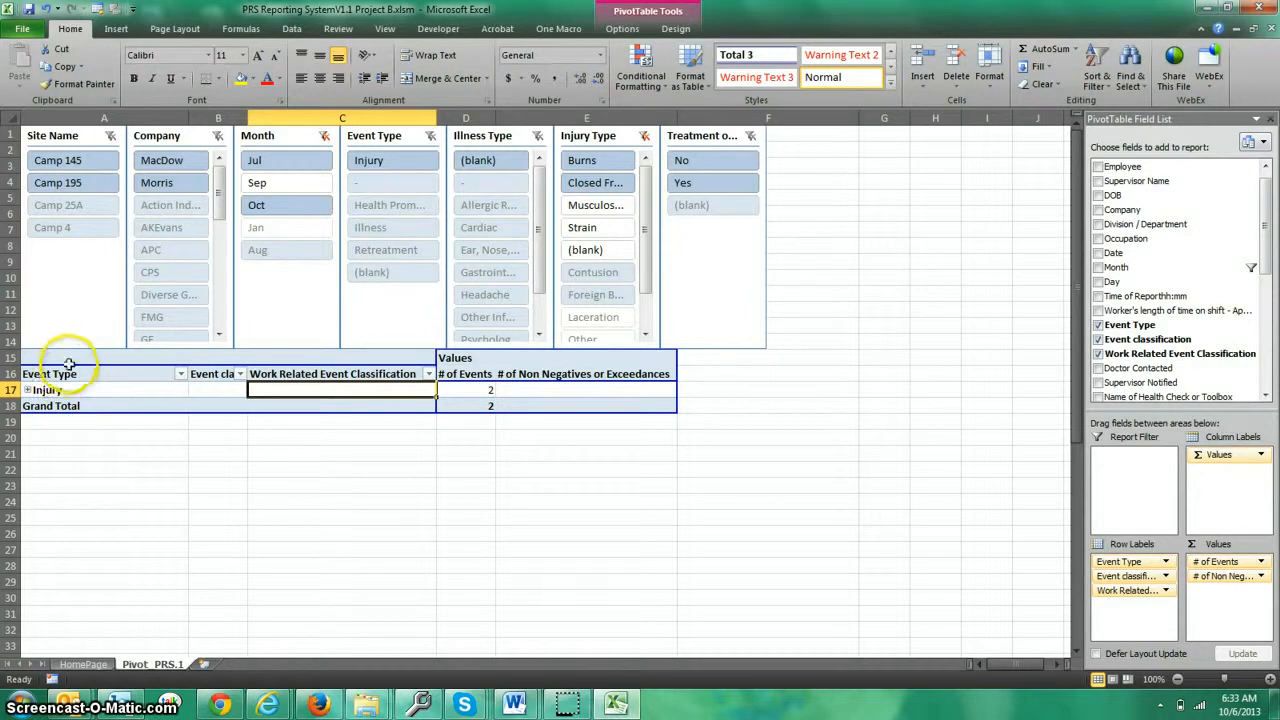
Expand the Injury row and its Work Related group down to the work related event classifications, and select Lost Time Injury
click(27, 390)
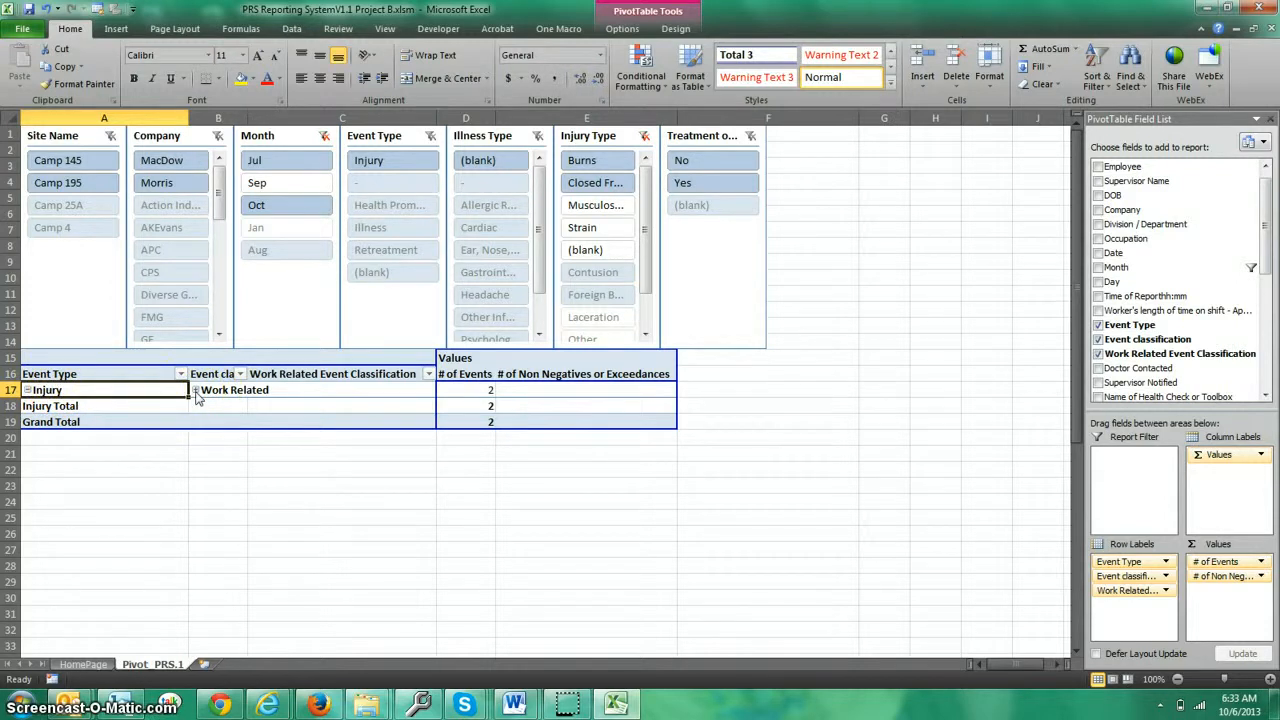
click(195, 391)
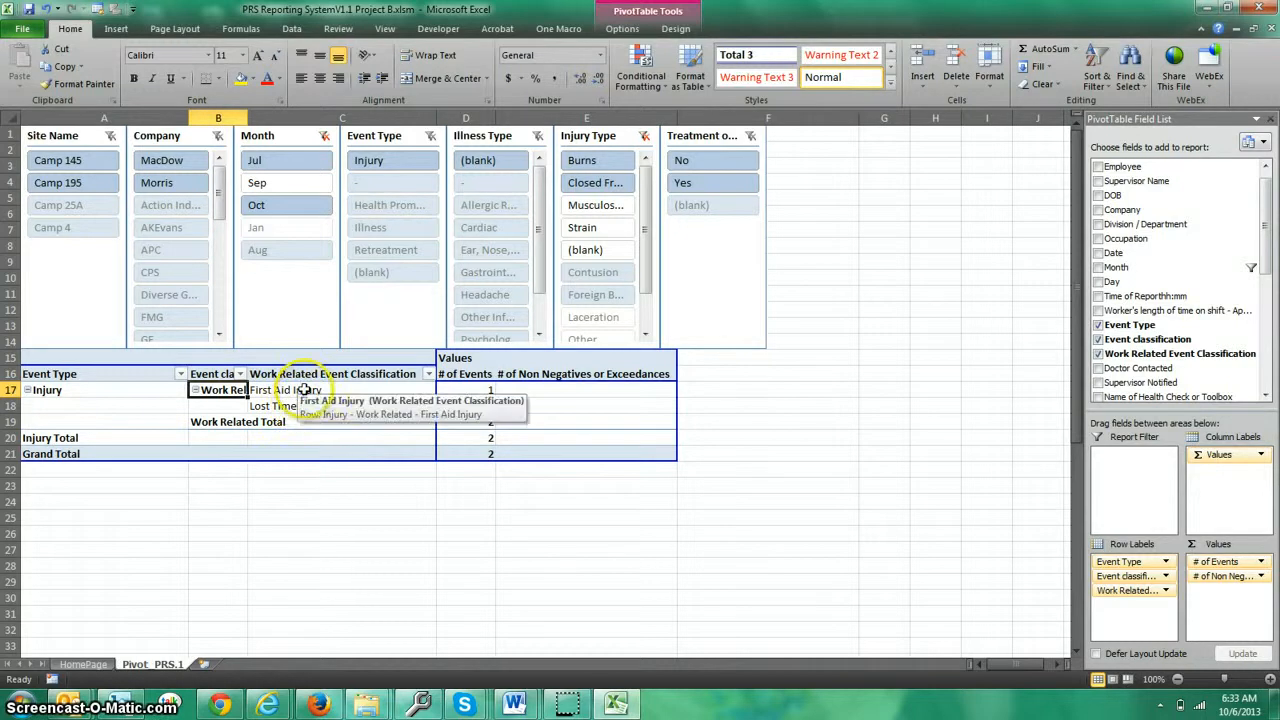
drag(303, 389, 305, 403)
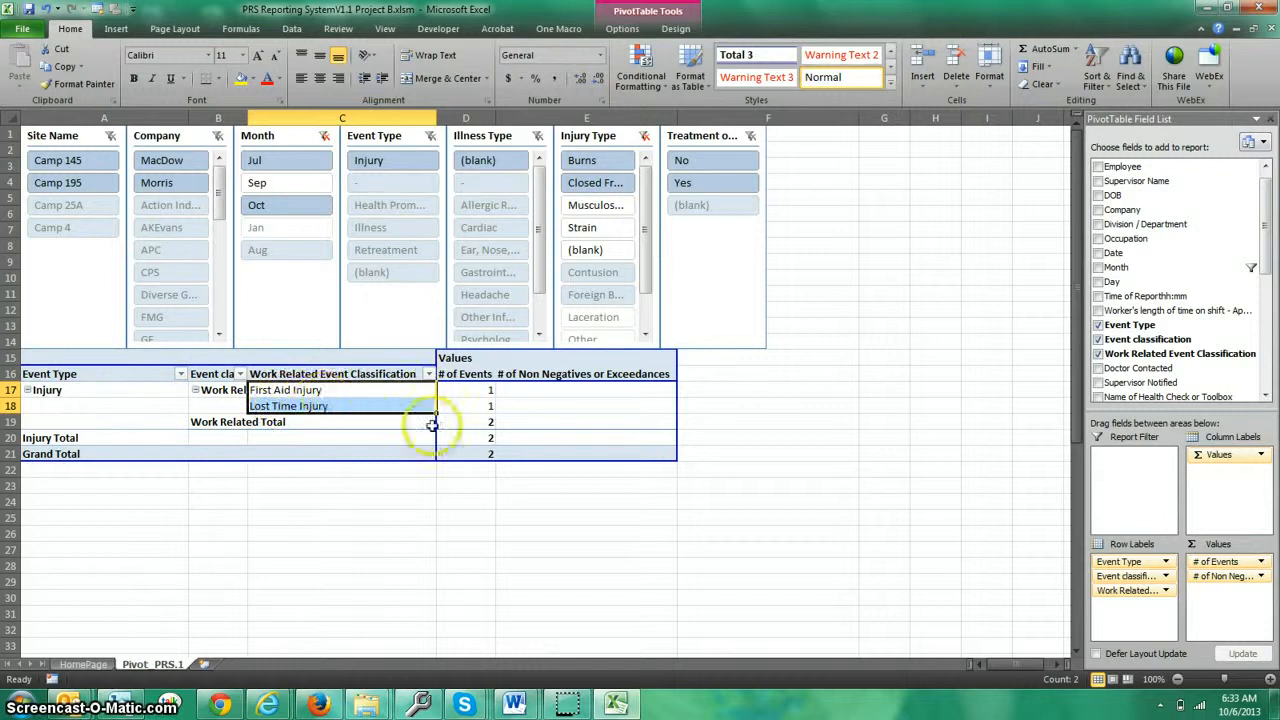
click(29, 391)
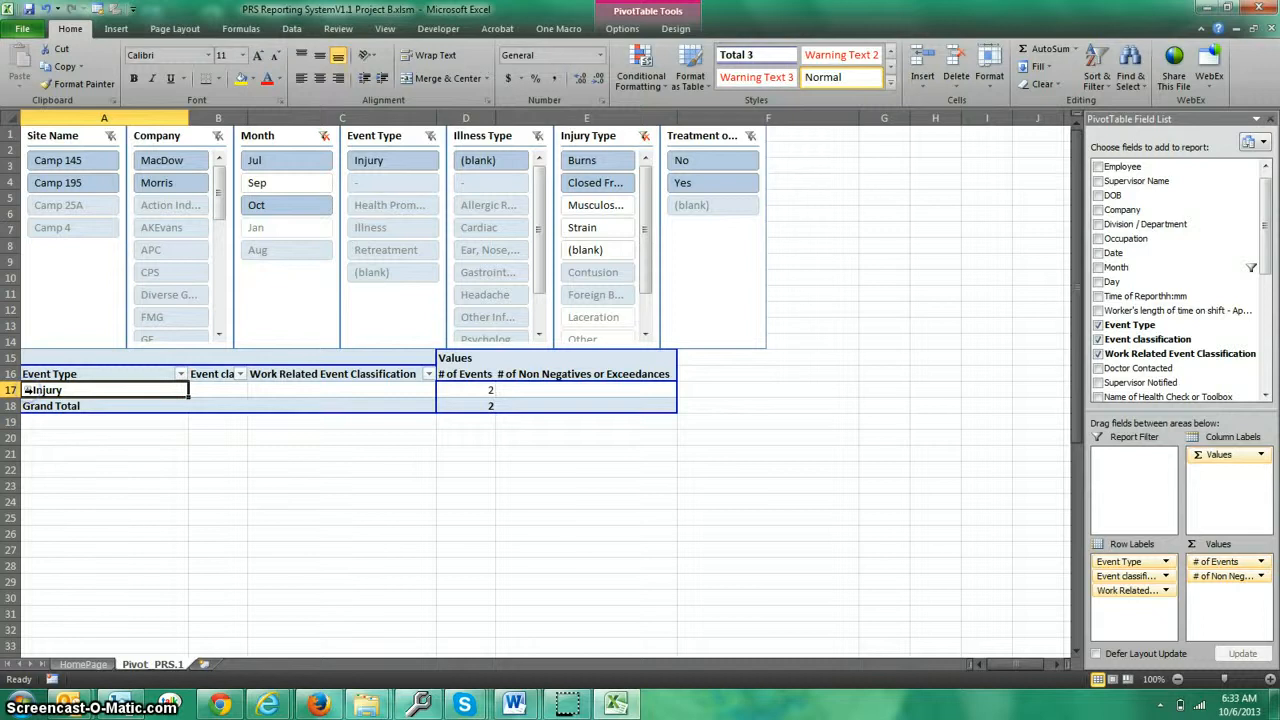
click(28, 390)
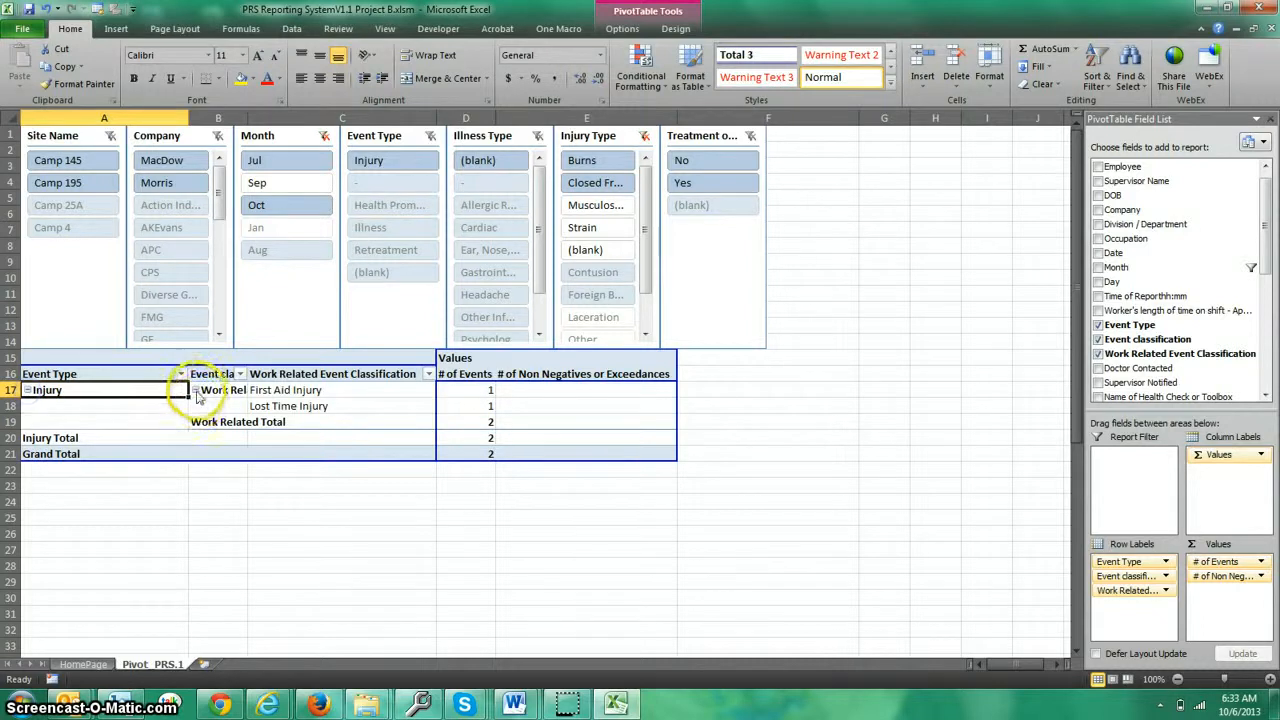
click(326, 406)
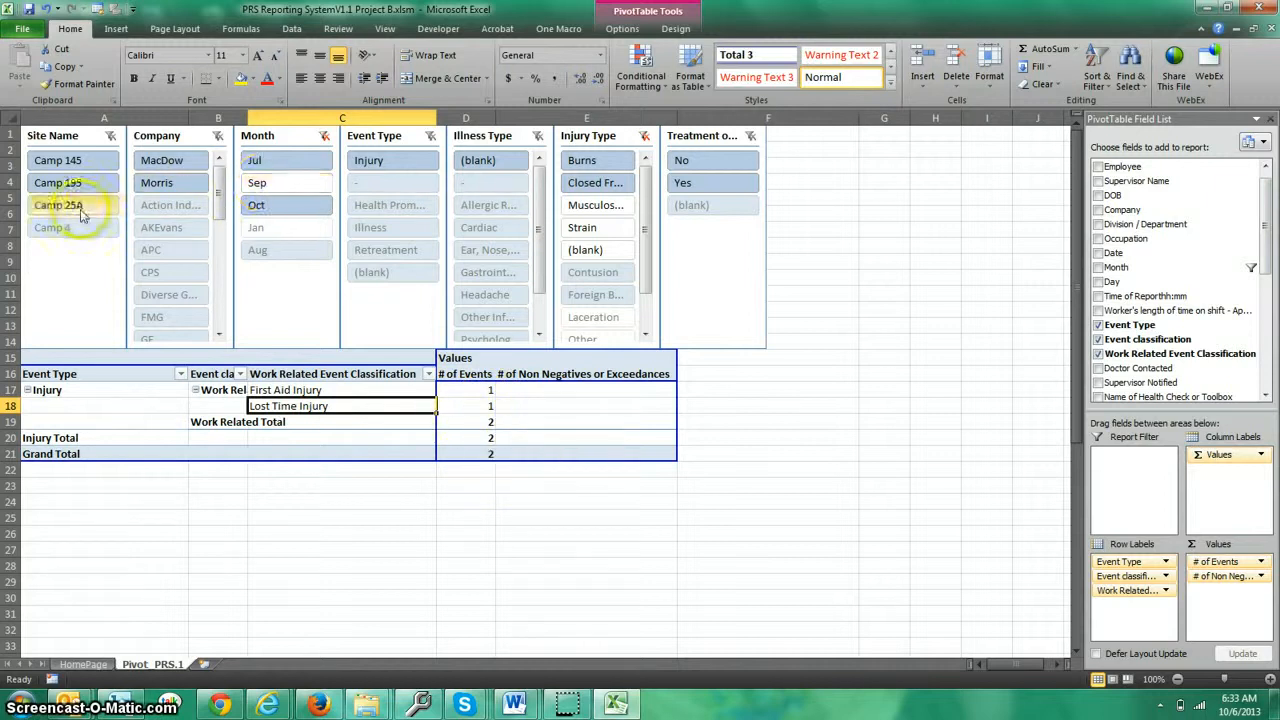
Add Musculos..., Strain and Laceration to the injury type filter and include Sep in the month filter
ctrl+click(612, 228)
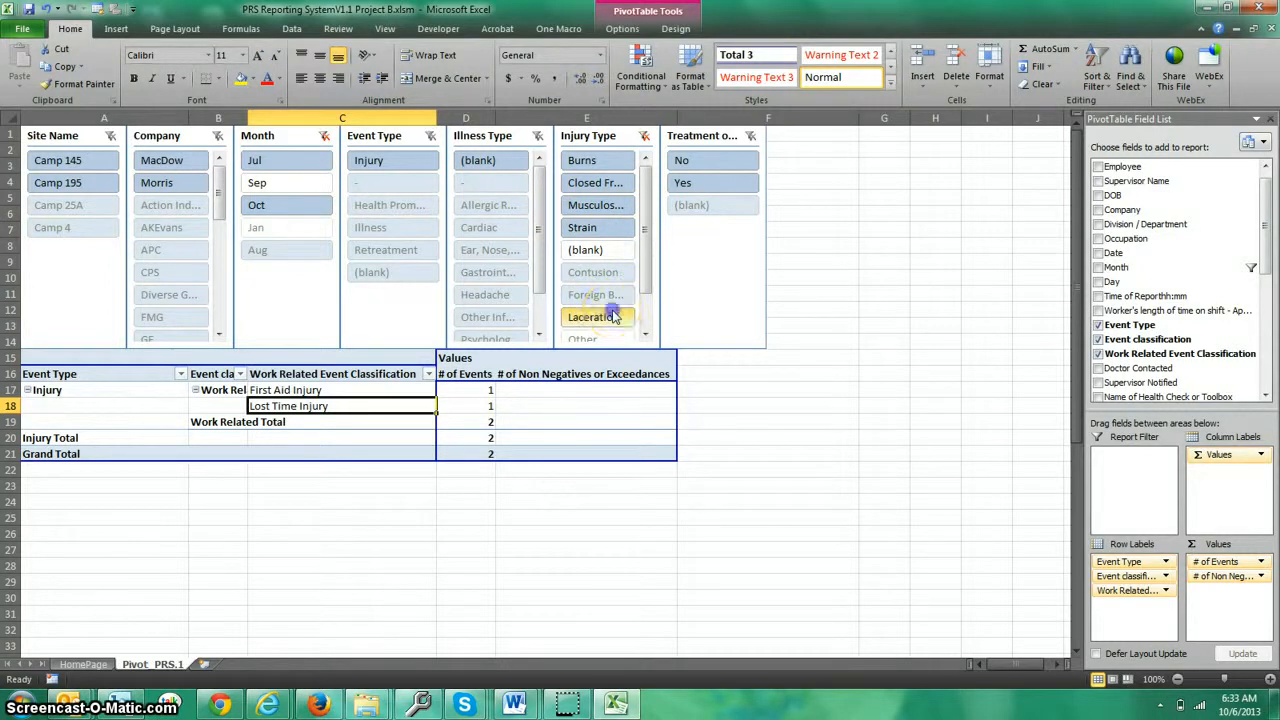
ctrl+click(288, 186)
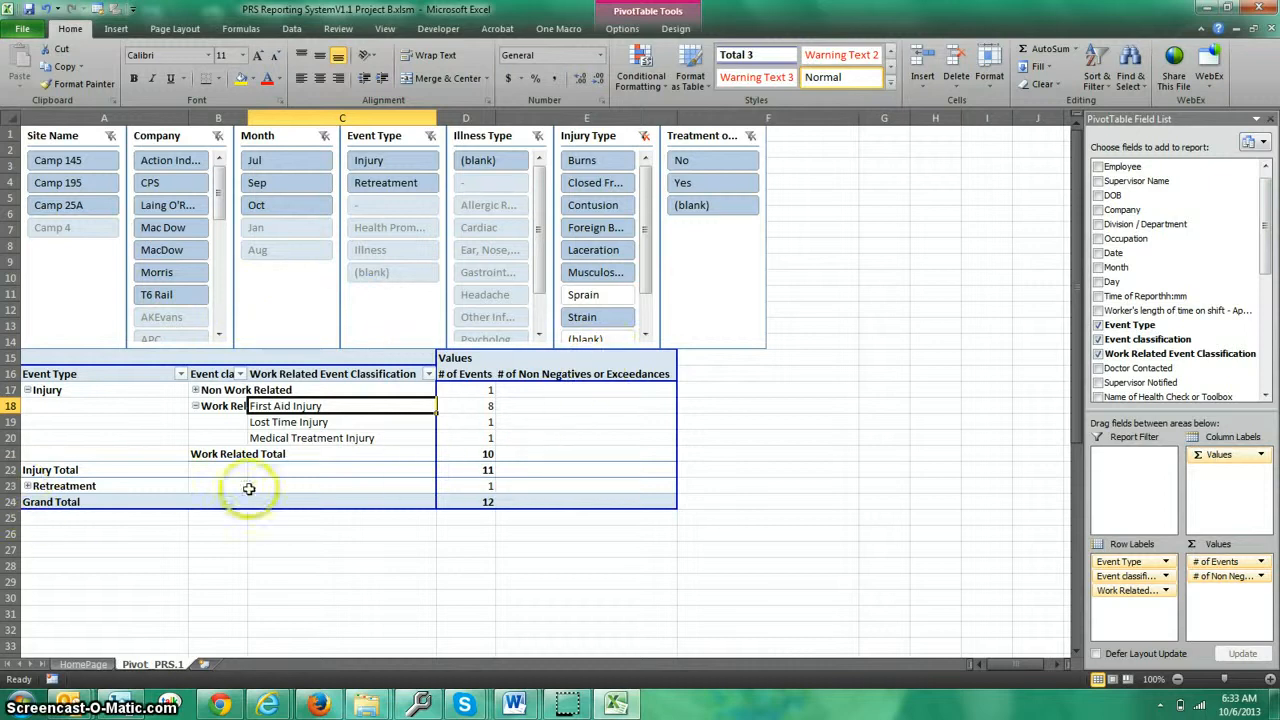
Expand the Retreatment row and the Non Work Related classification in the pivot table
click(28, 486)
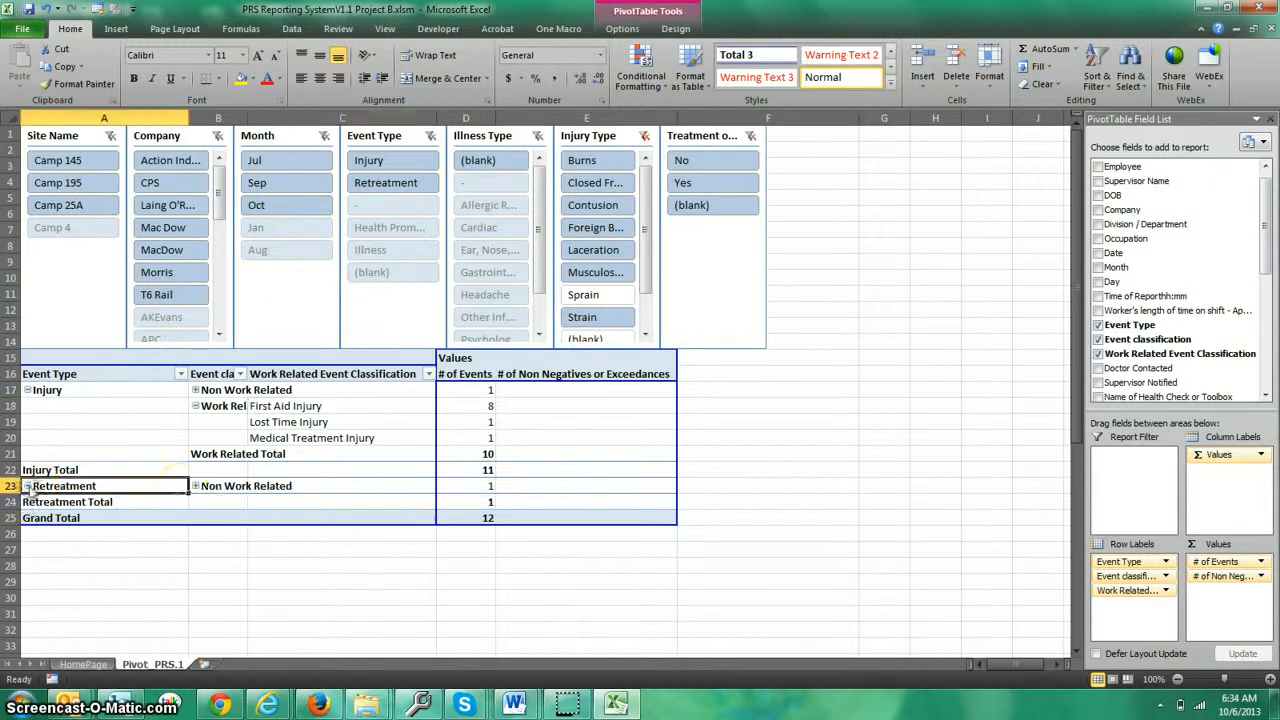
click(195, 486)
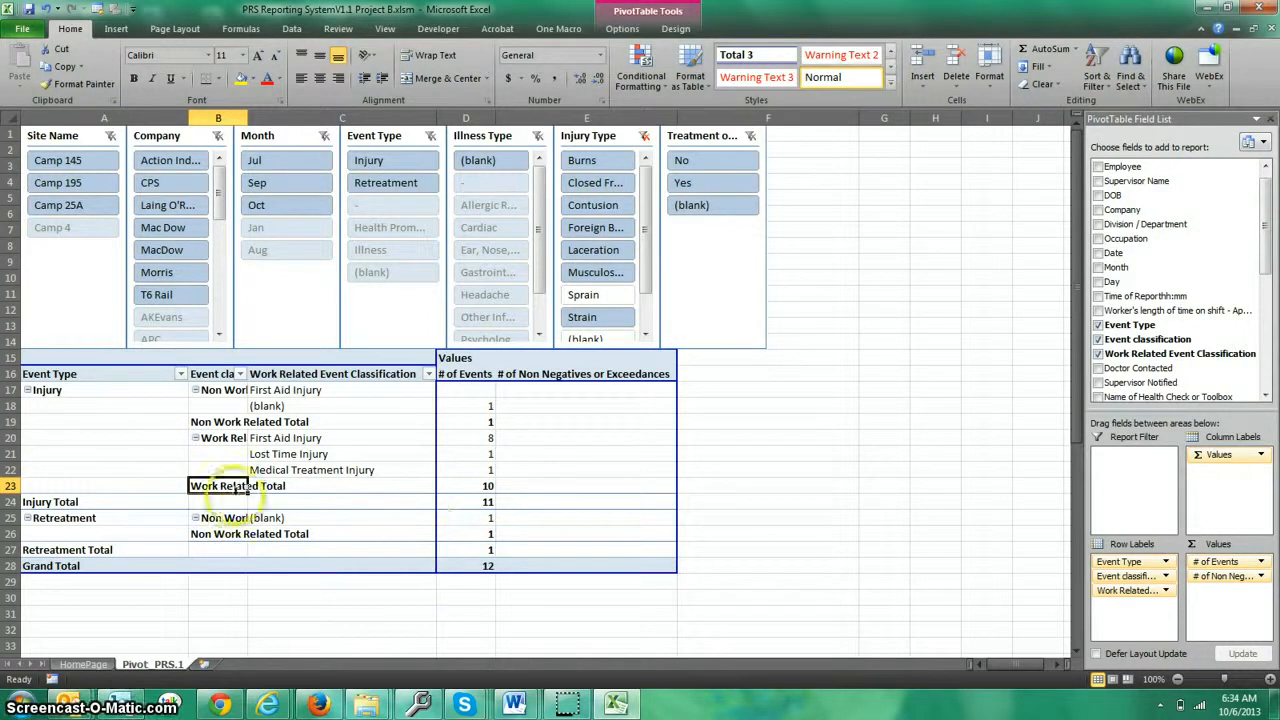
Return to the HomePage sheet and open the Medication Pivot
click(84, 664)
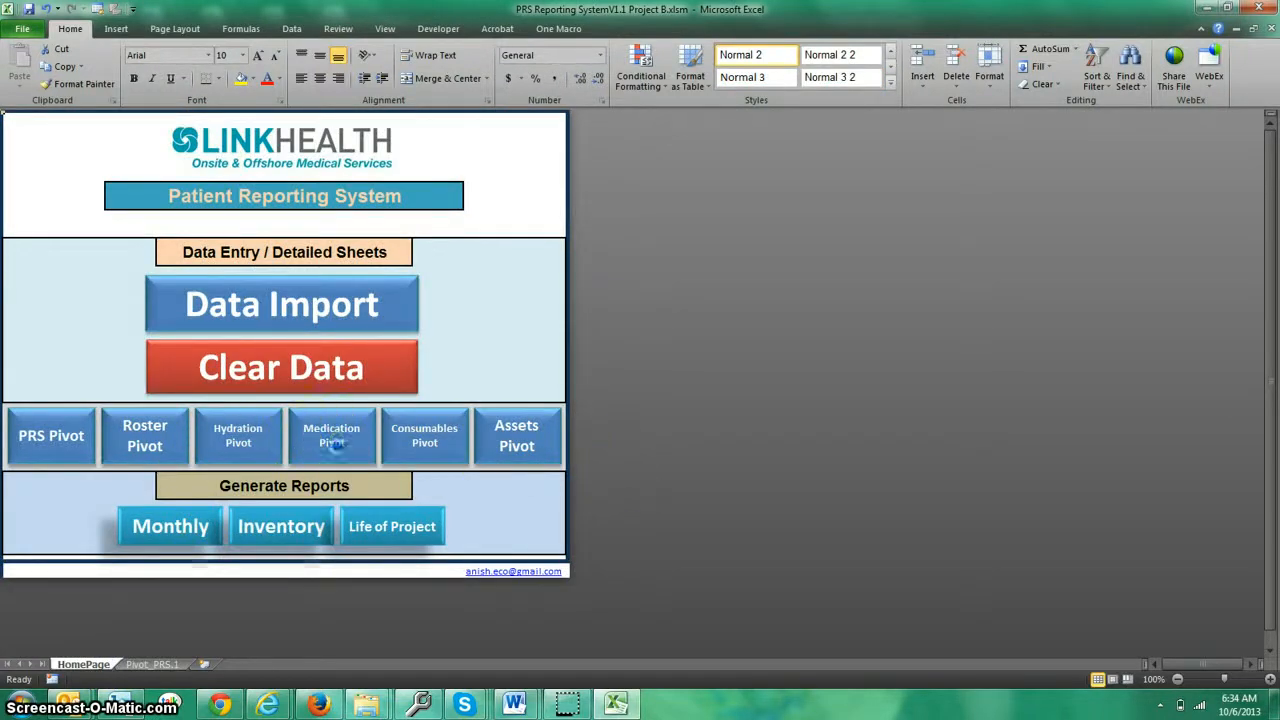
click(333, 443)
click(664, 399)
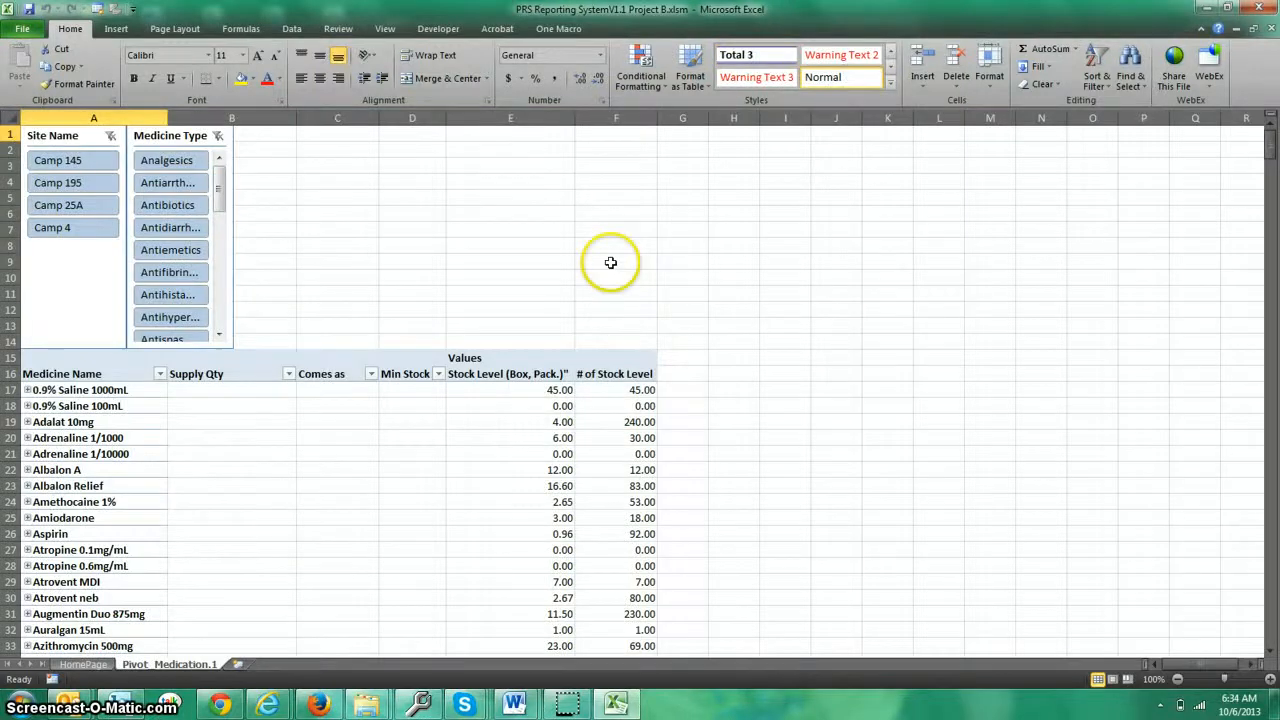